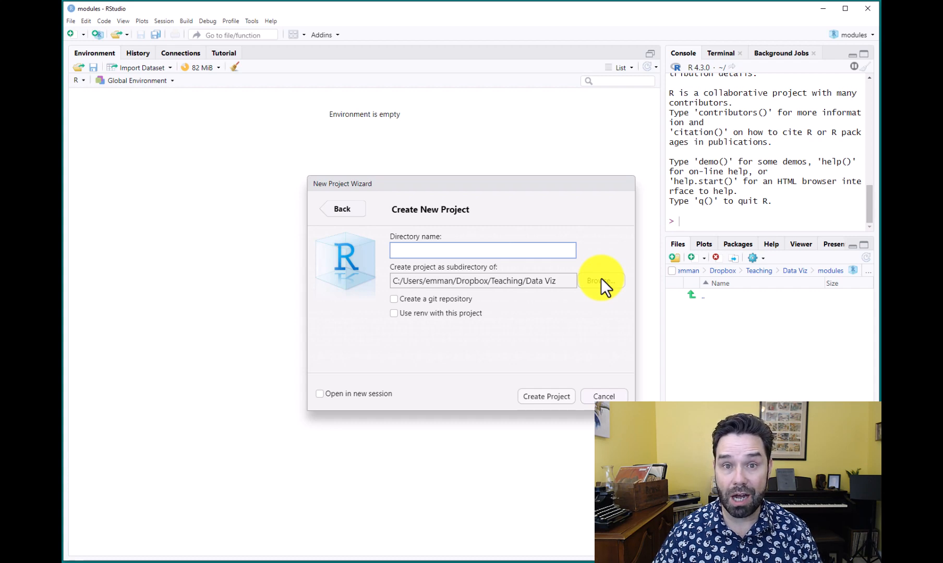
- Create a new project in a directory named "modules" as a subdirectory of the Data Viz folder
left_click(602, 282)
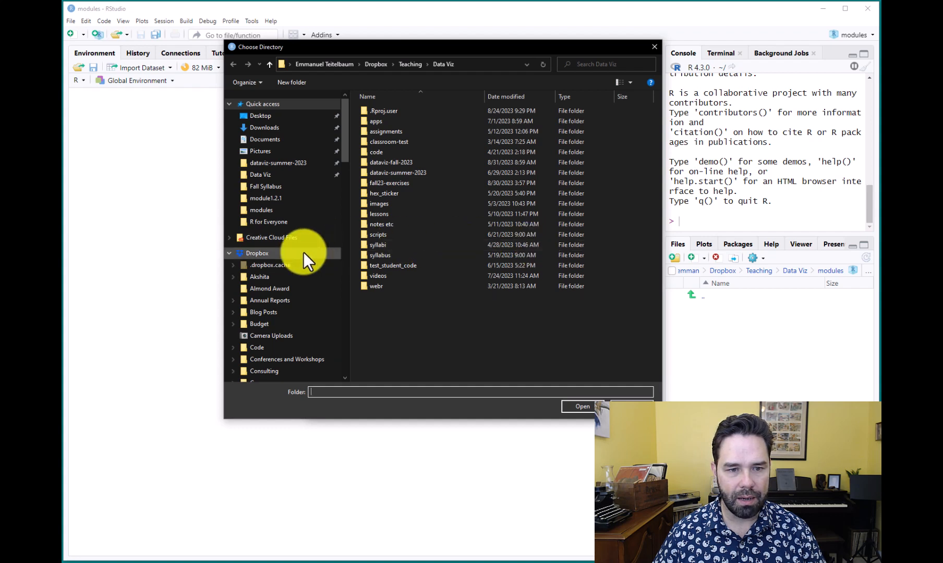
left_click(275, 177)
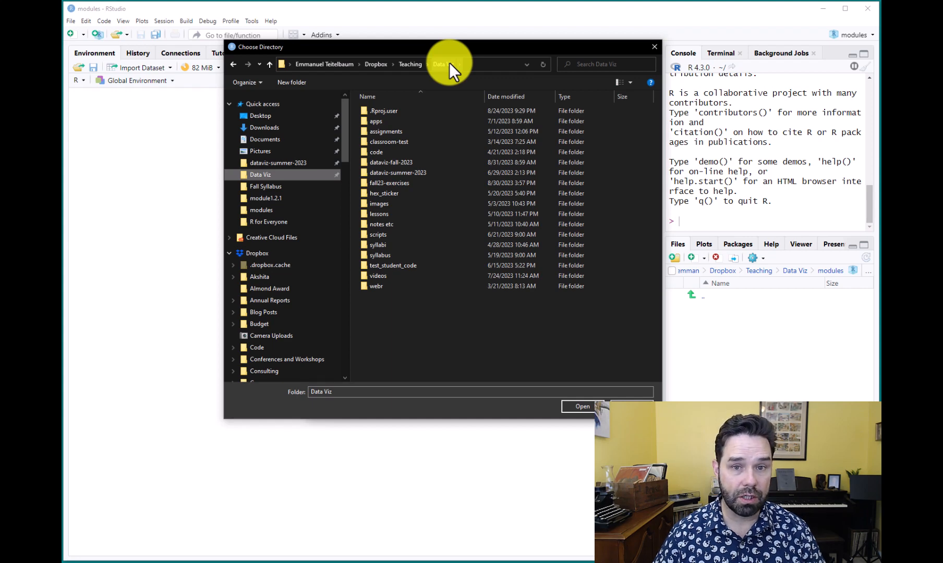
left_click(593, 410)
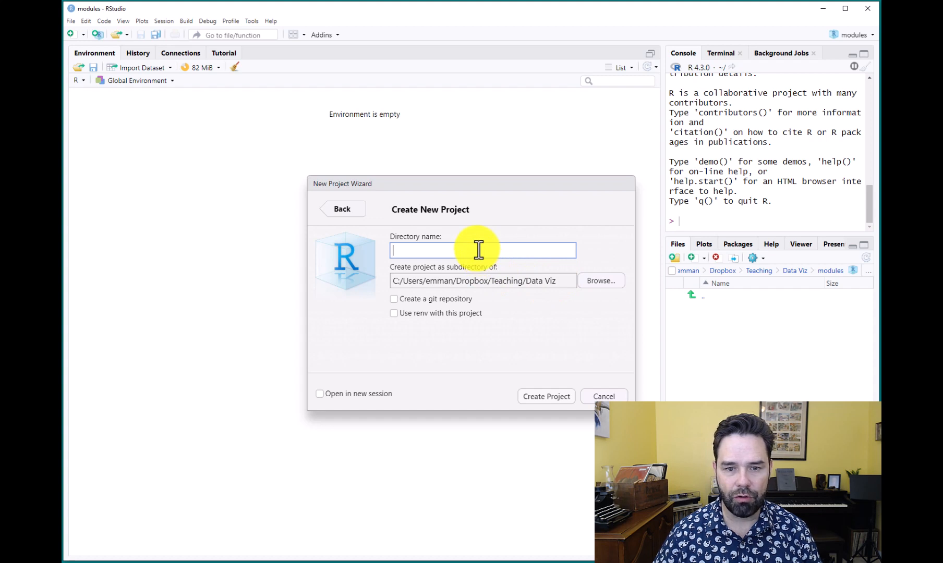
type("modu")
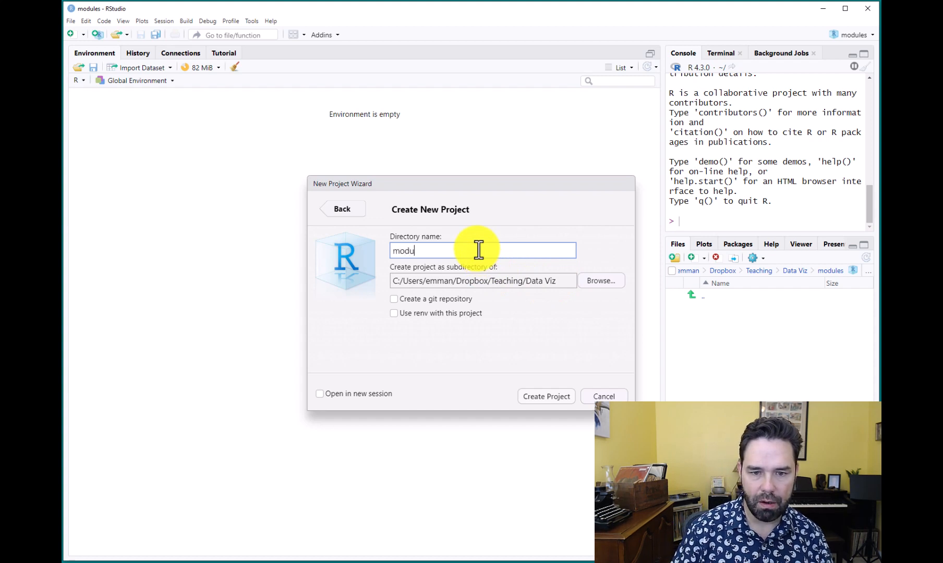
type("les")
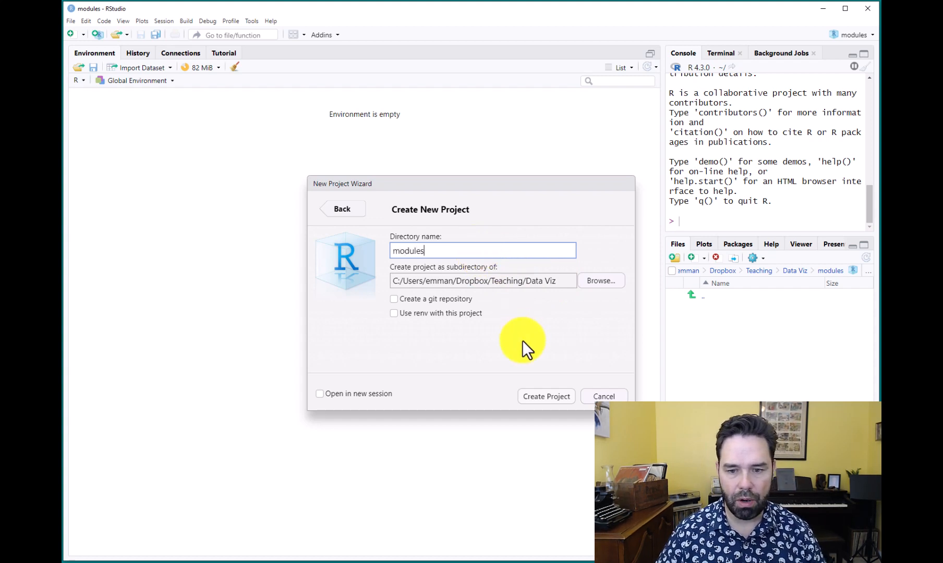
left_click(538, 398)
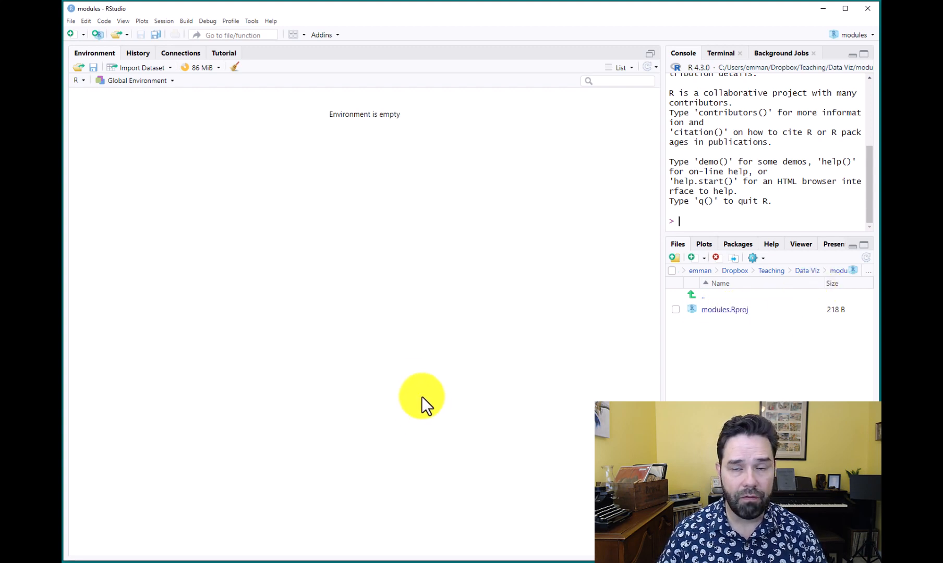
- Create a new Quarto document titled "Module 1.1" with the author's full name filled in
left_click(71, 22)
mouse_move(82, 31)
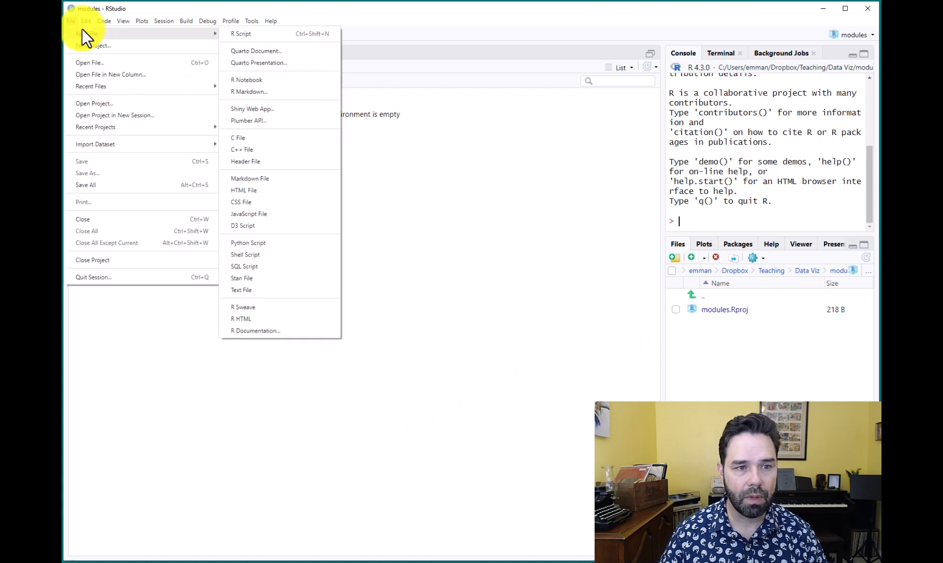
left_click(252, 52)
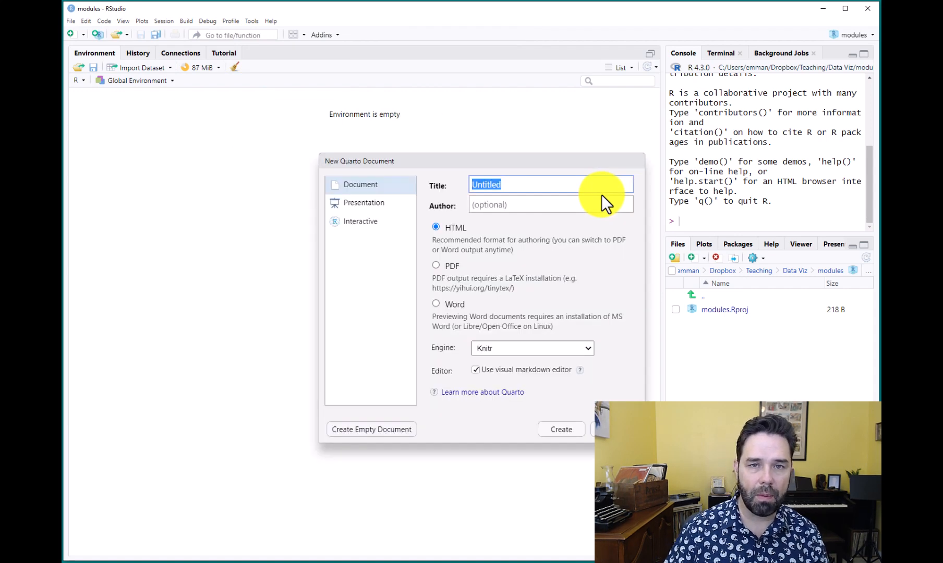
type("Mo")
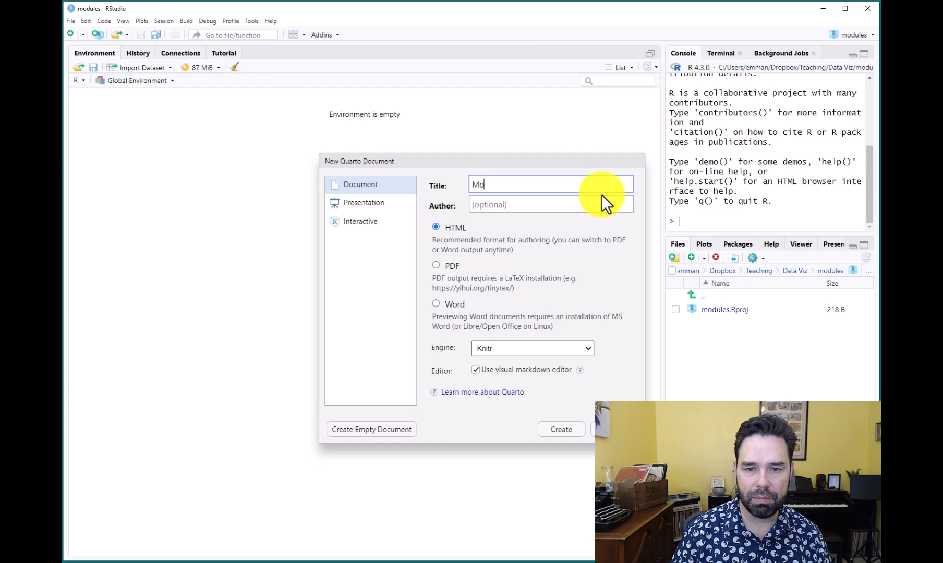
type("dule 1.1")
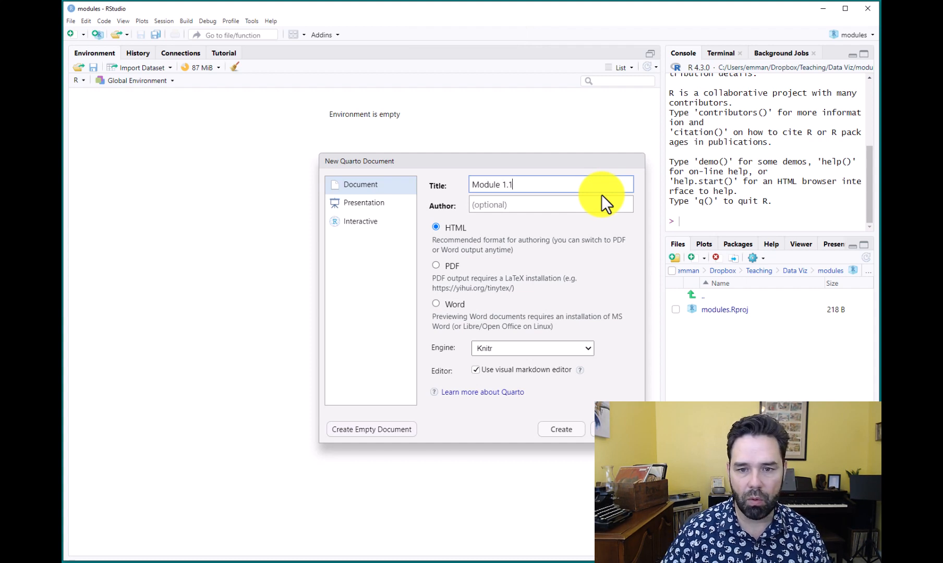
left_click(543, 209)
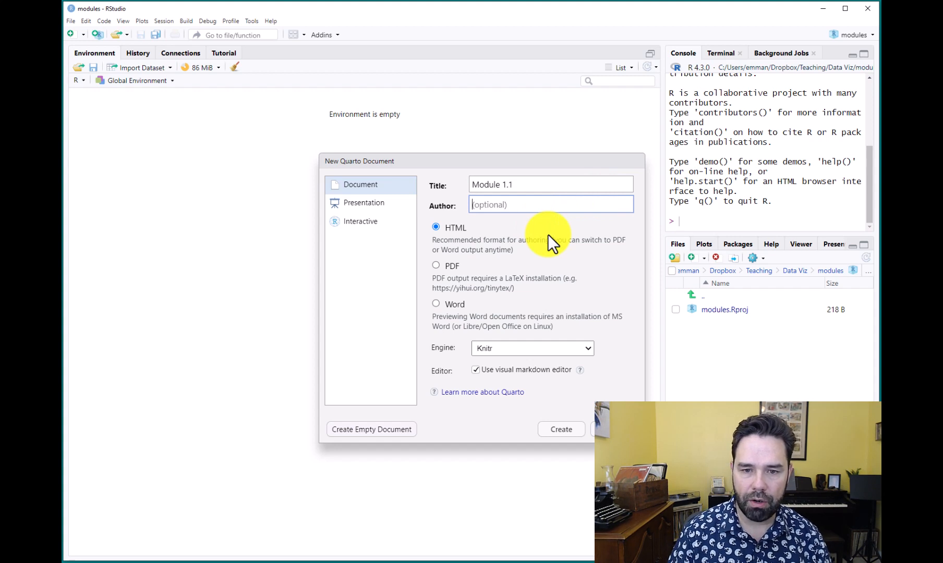
type("Emman")
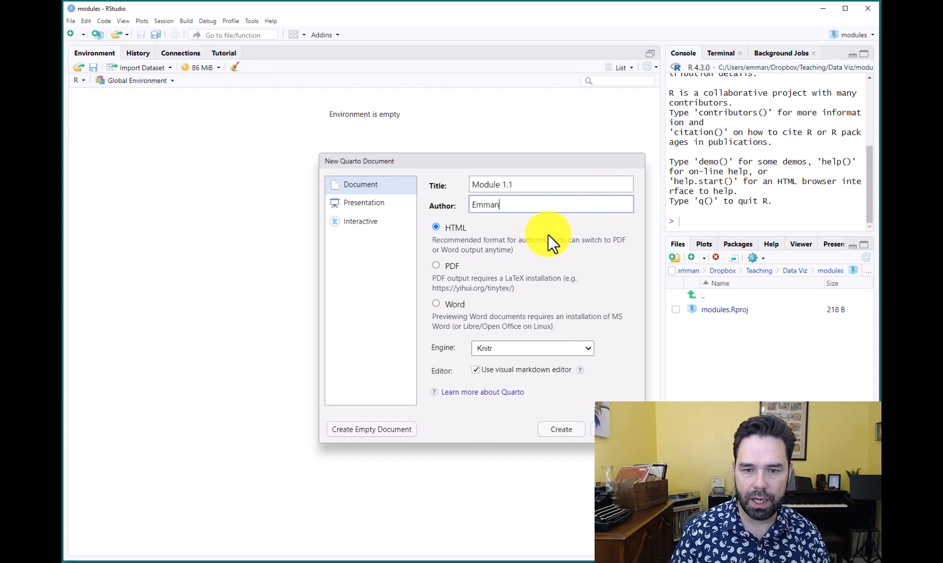
type("uel Teitelbaum")
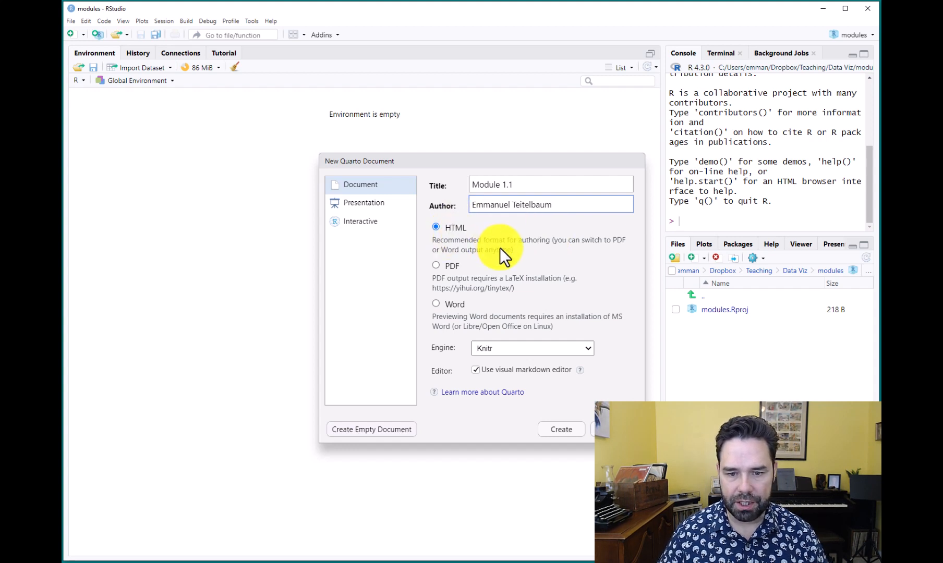
left_click(567, 432)
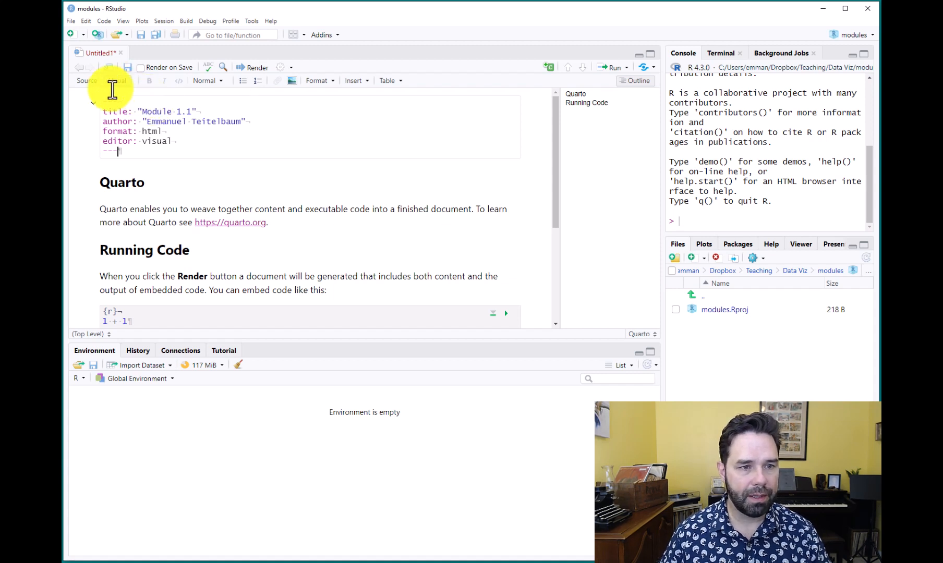
- Show the document's source and delete the "editor: visual" line from the YAML header
left_click(87, 81)
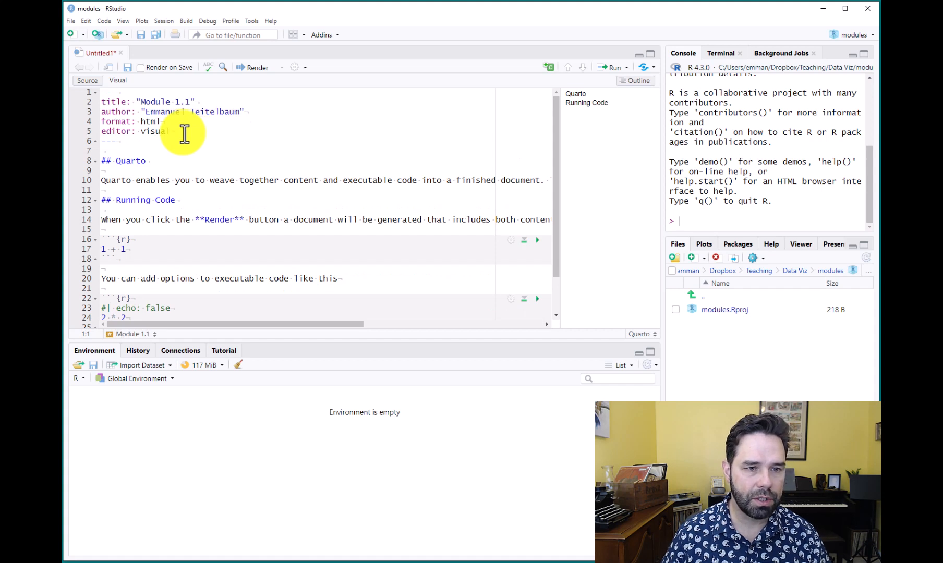
left_click_drag(184, 134, 89, 132)
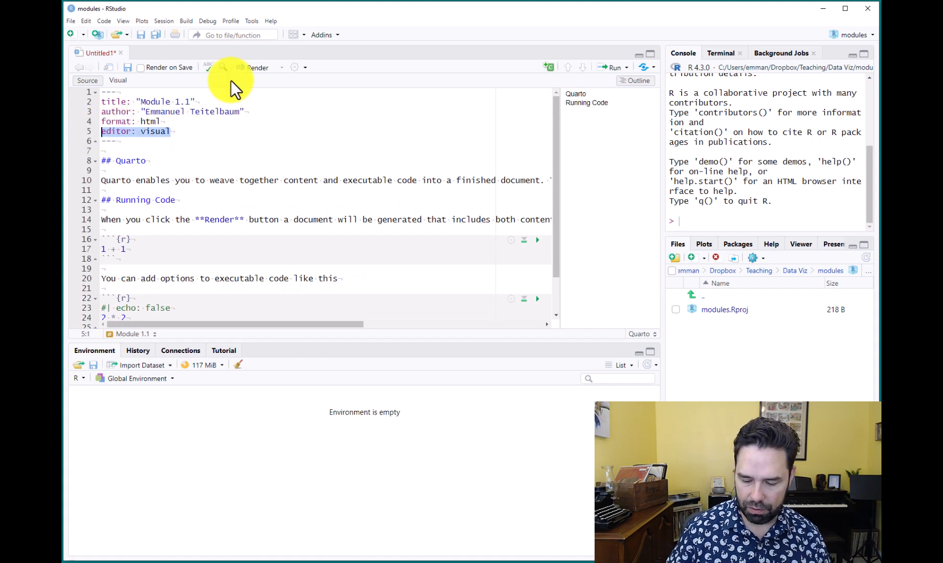
key("BackSpace")
key("BackSpace")
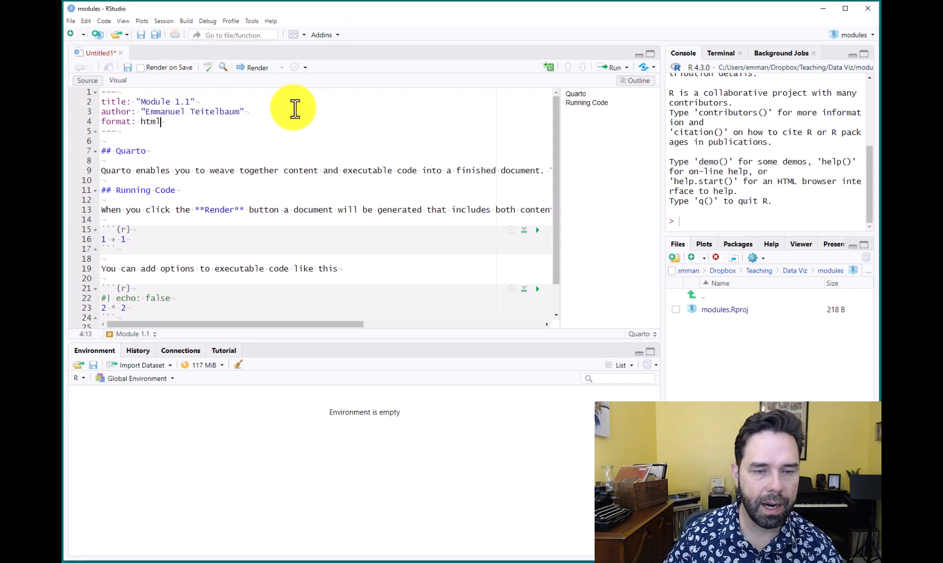
- Save the Quarto document as "module-1.1" in the modules project folder
key("ctrl+s")
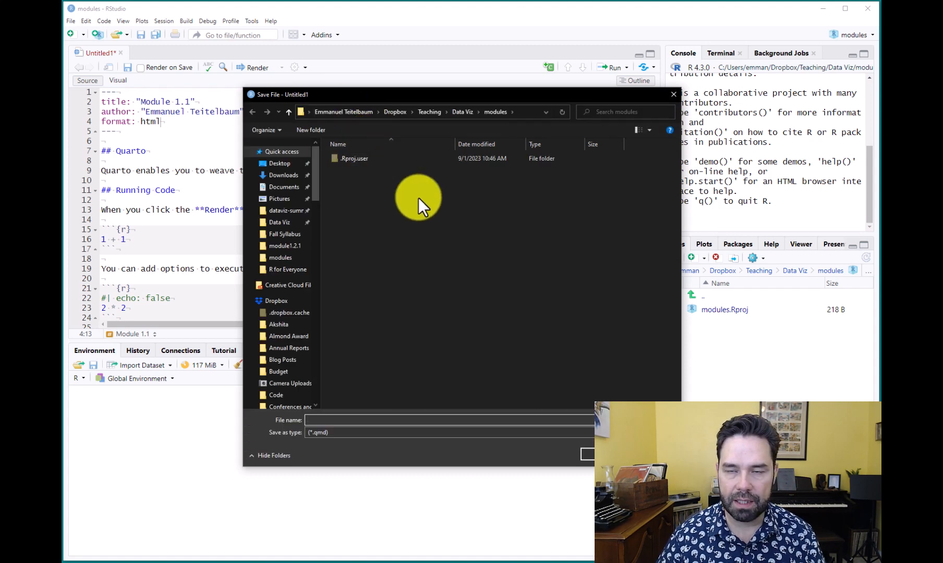
type("m")
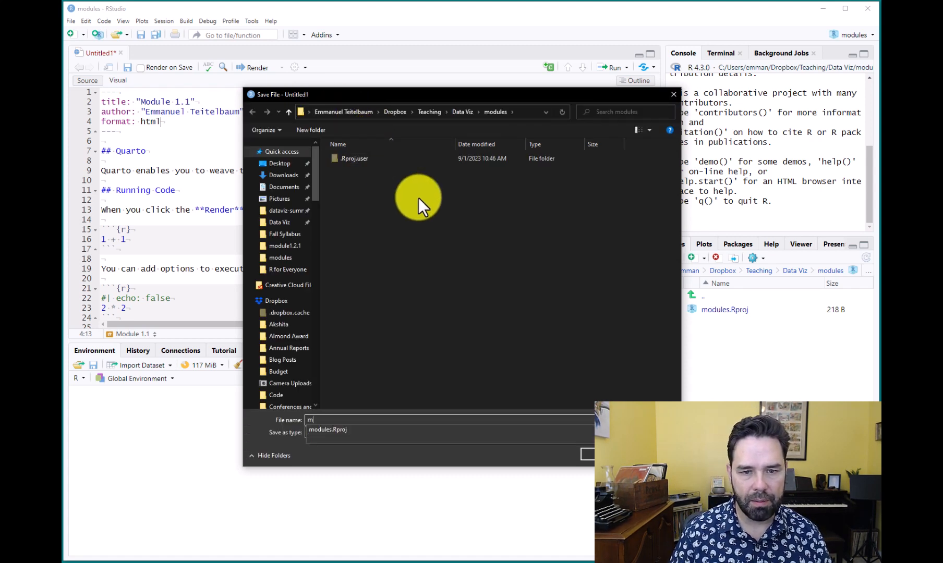
type("od")
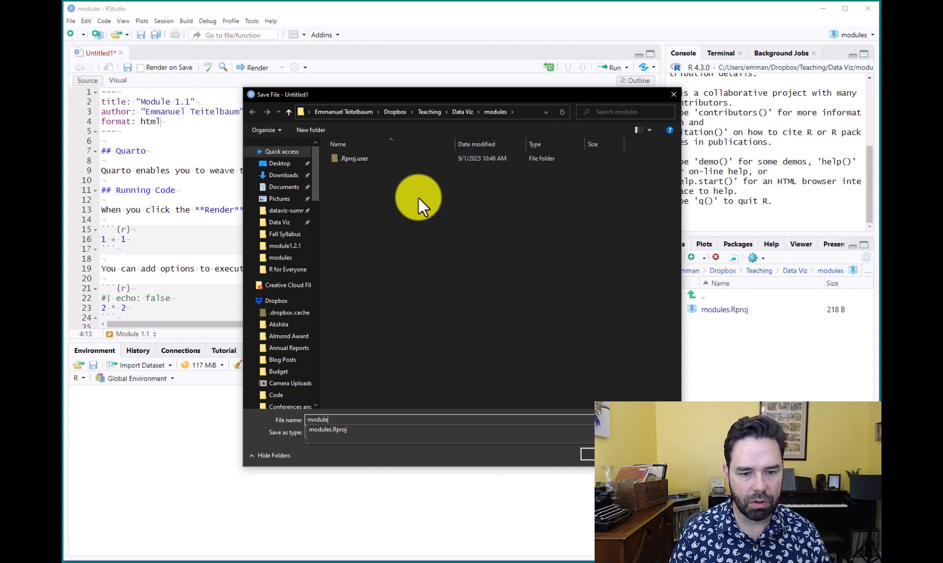
type("ule")
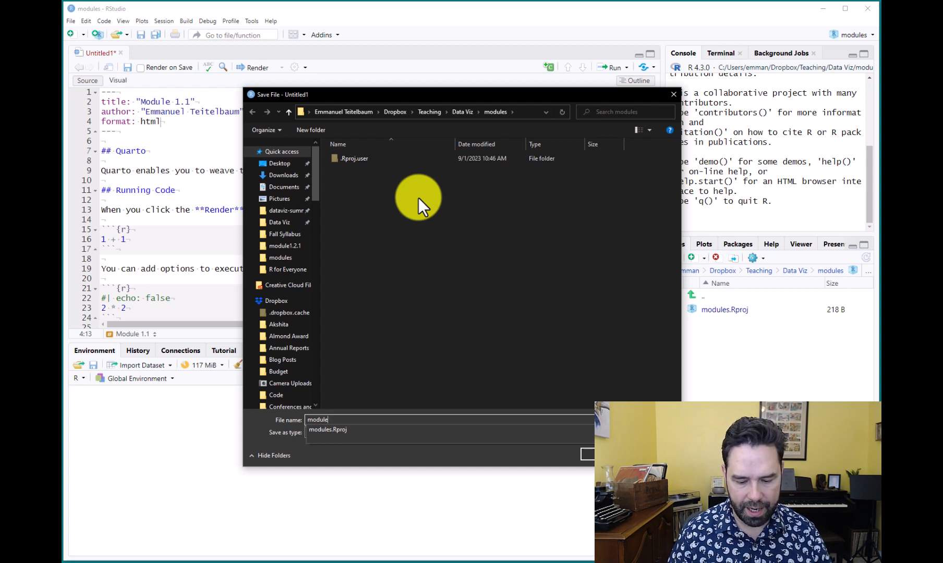
type("-1.1")
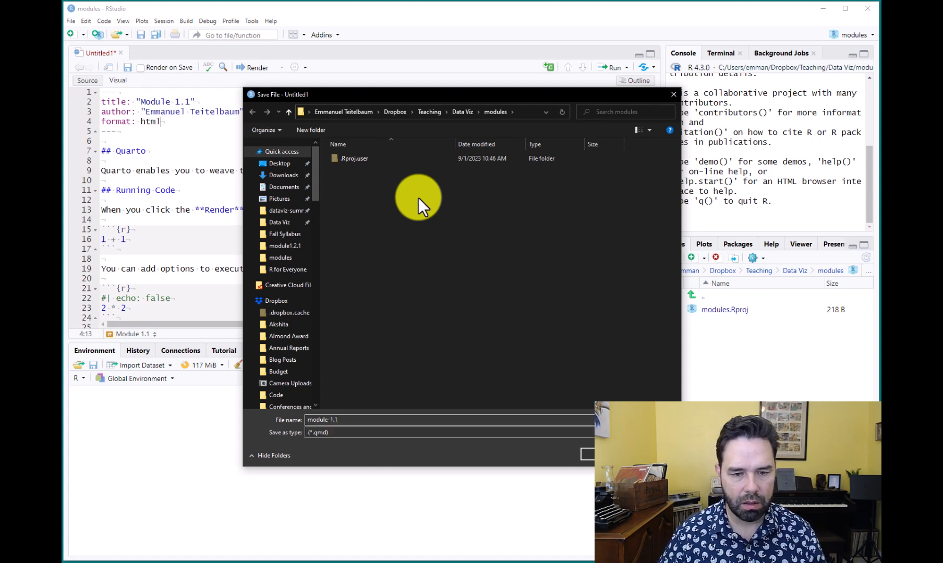
left_click(588, 454)
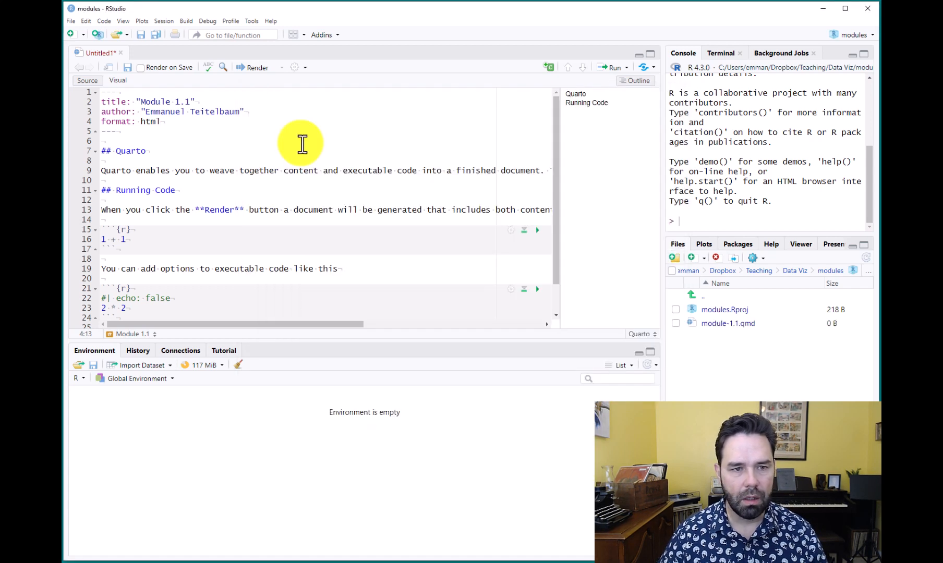
- Render module-1.1.qmd to HTML, view the page in the browser, and return to RStudio
left_click(253, 70)
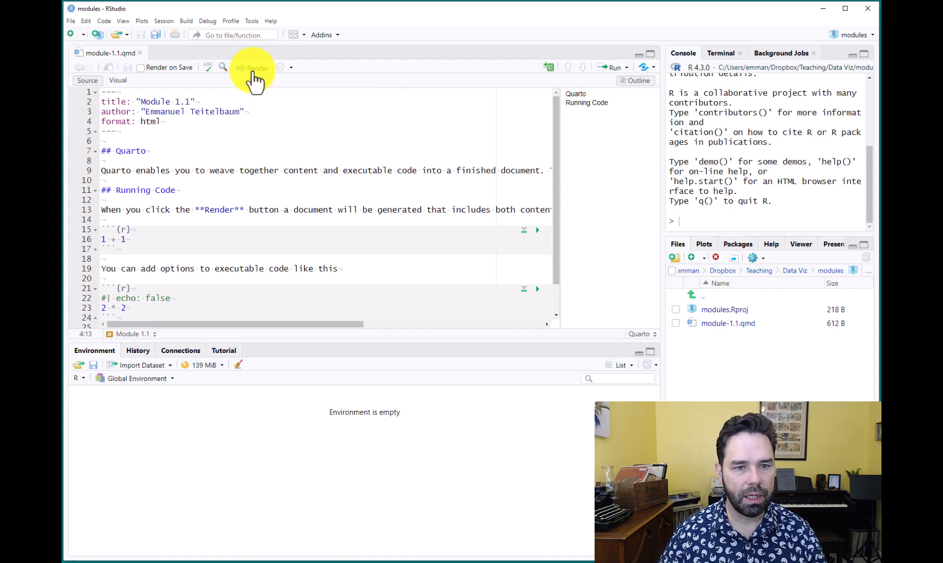
left_click(255, 72)
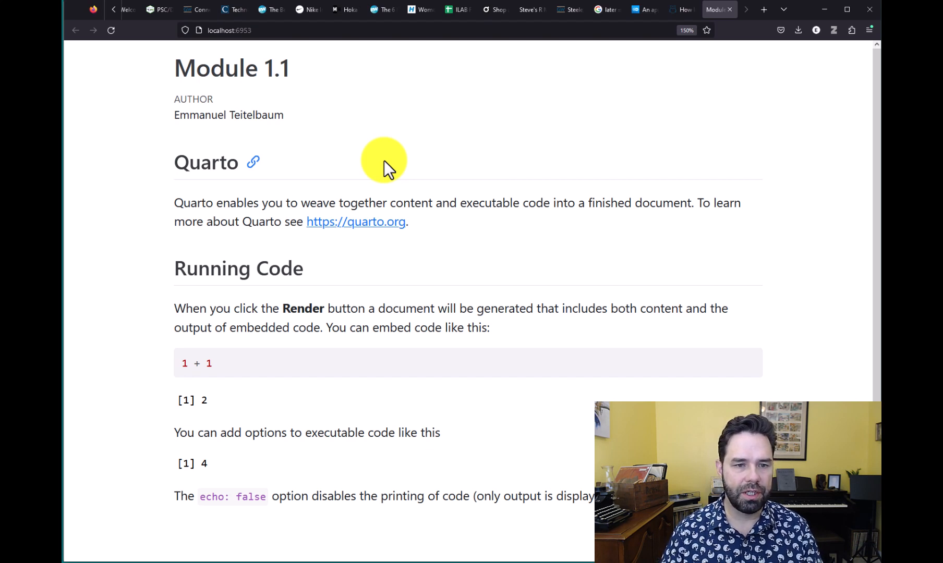
left_click(825, 4)
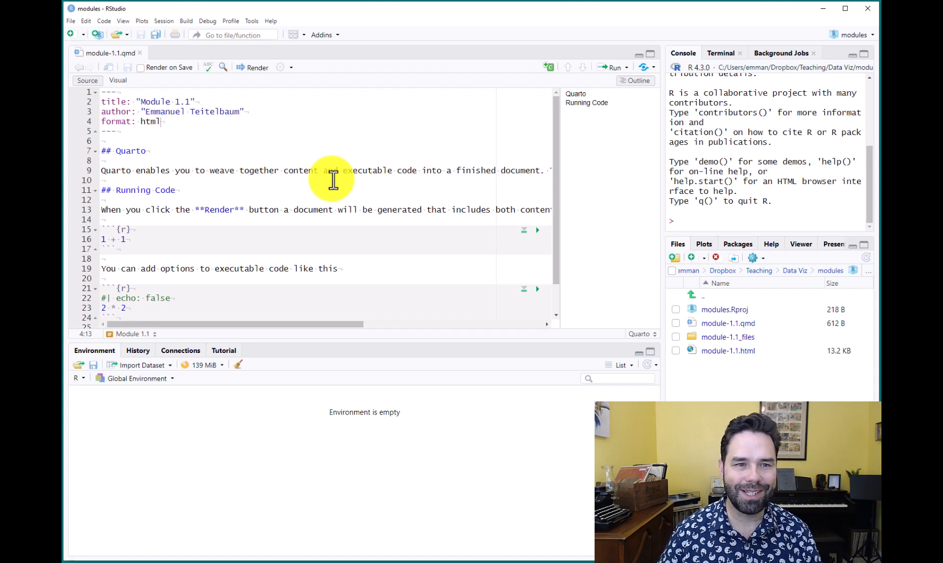
- Create a new folder named "data" in the modules project directory
left_click(674, 258)
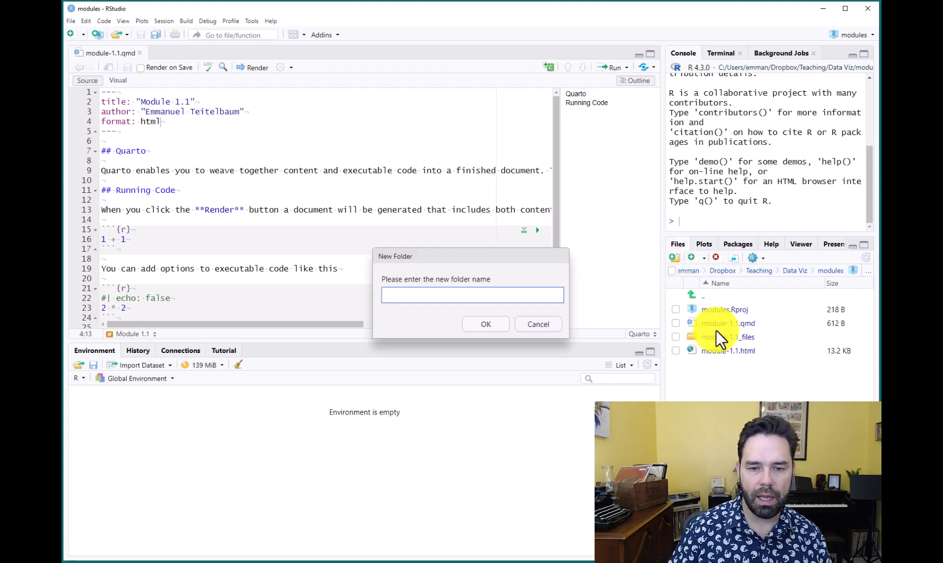
type("data")
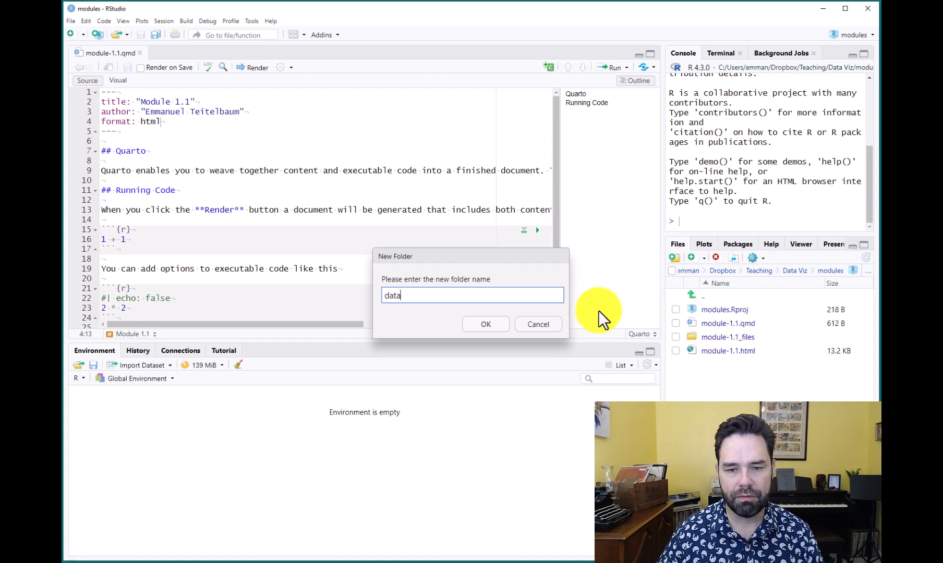
left_click(487, 326)
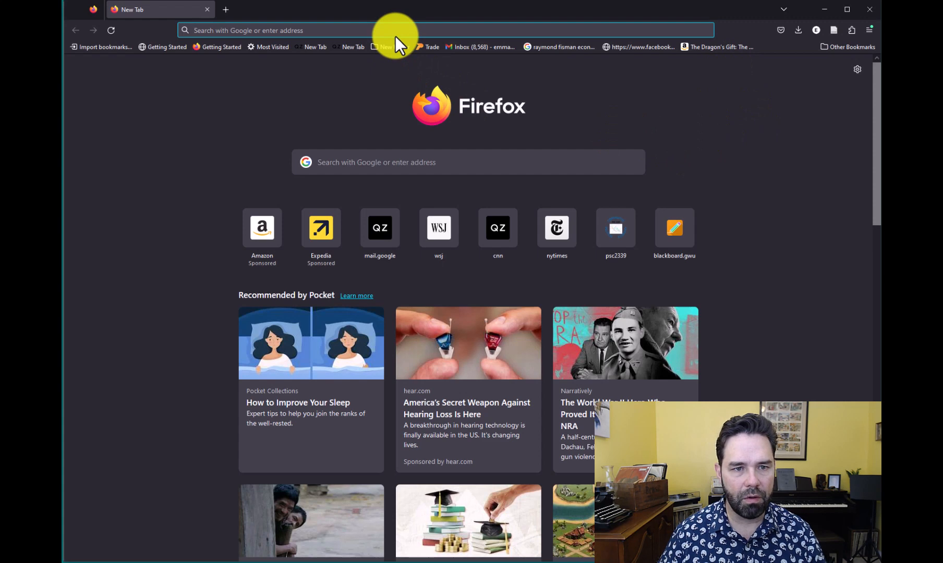
- Search the web in Firefox for "world bank development indicators" and open the World Development Indicators DataBank page
left_click(396, 34)
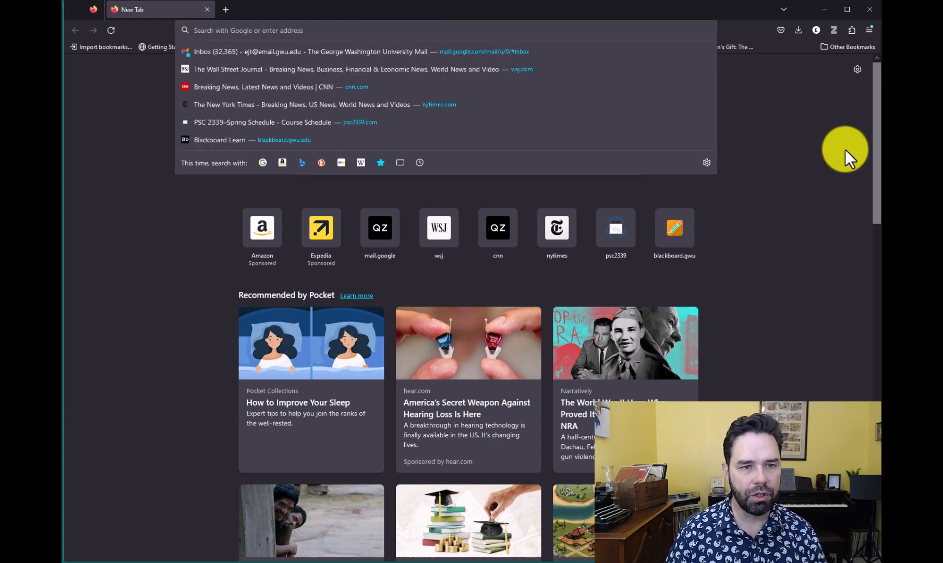
type("world ")
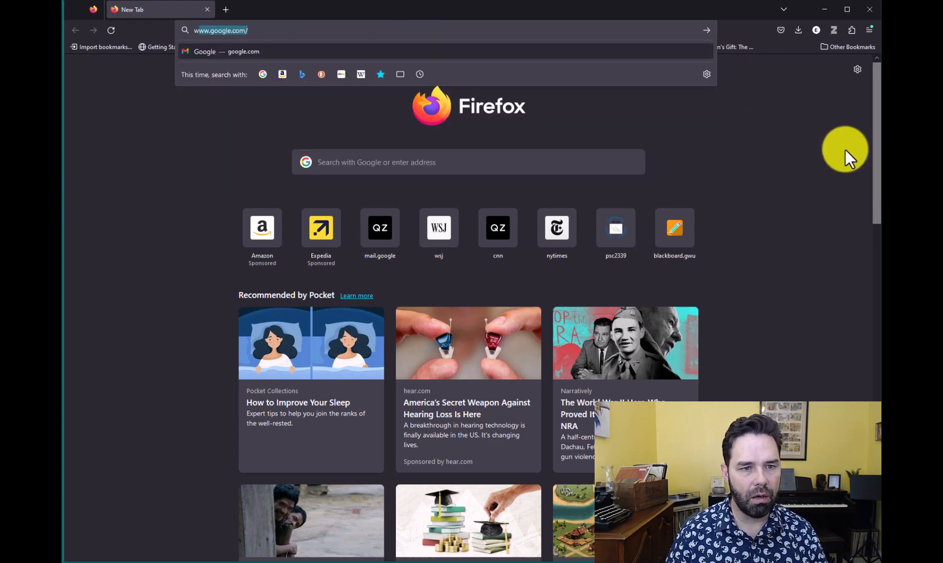
type("band")
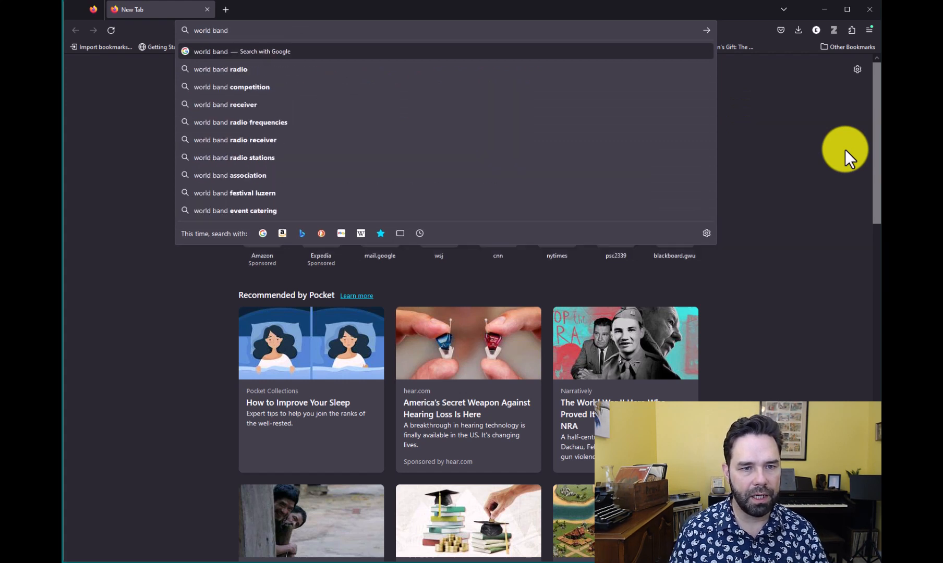
key("BackSpace")
type("k")
key("Down")
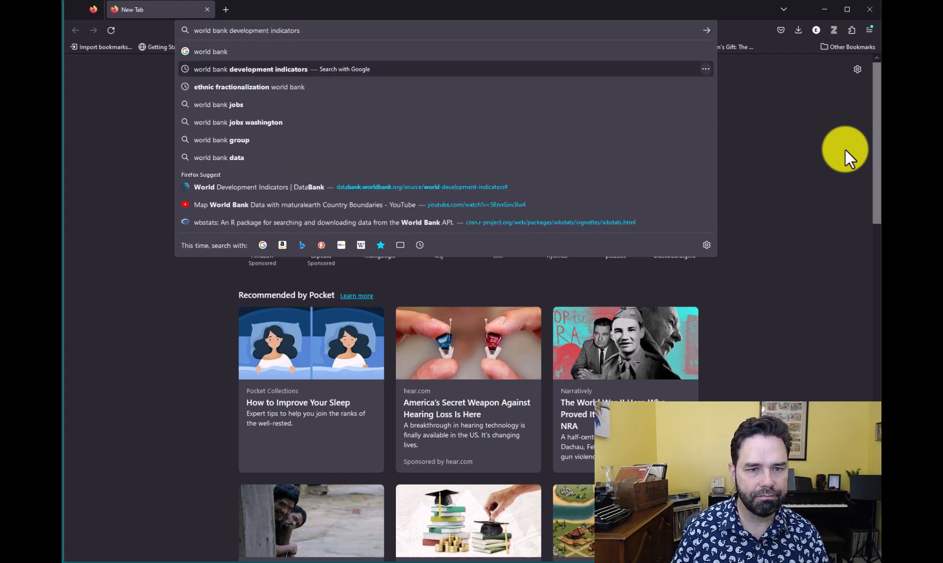
key("Return")
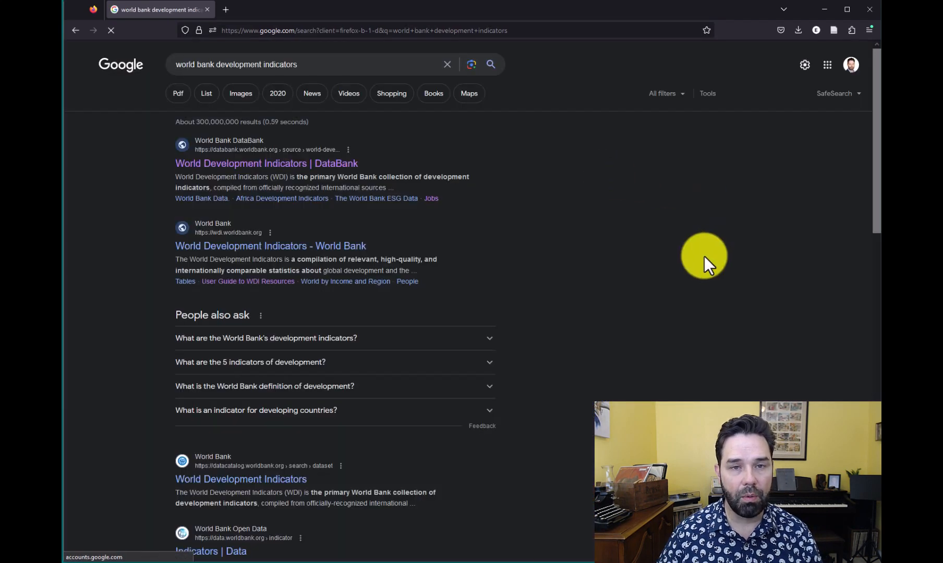
left_click(328, 164)
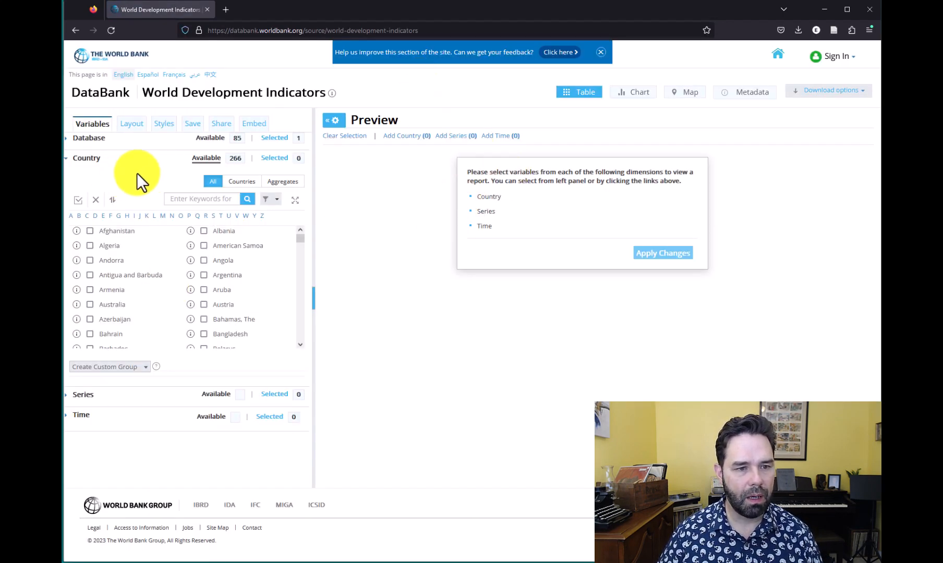
- Limit the Country list to individual countries without aggregates and select all of them
left_click(89, 144)
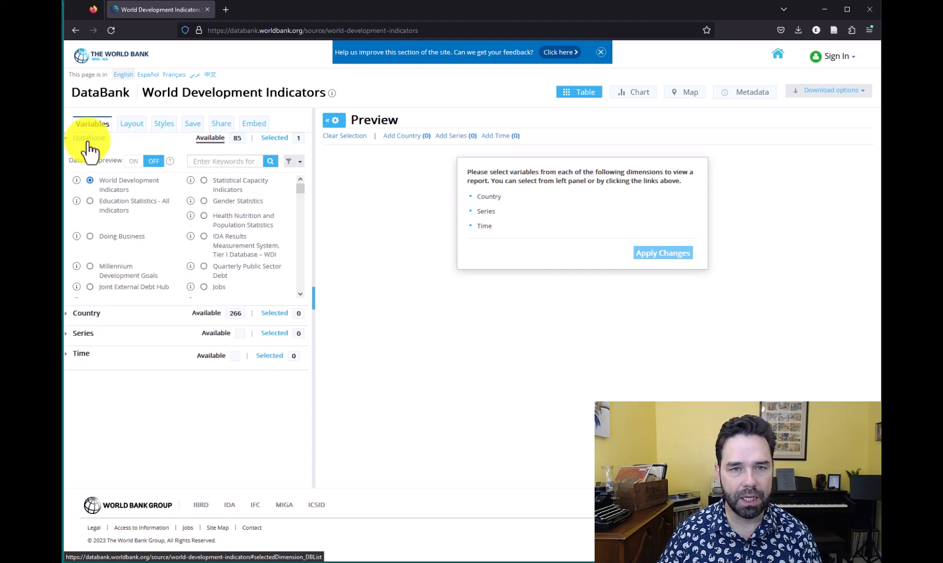
left_click(88, 145)
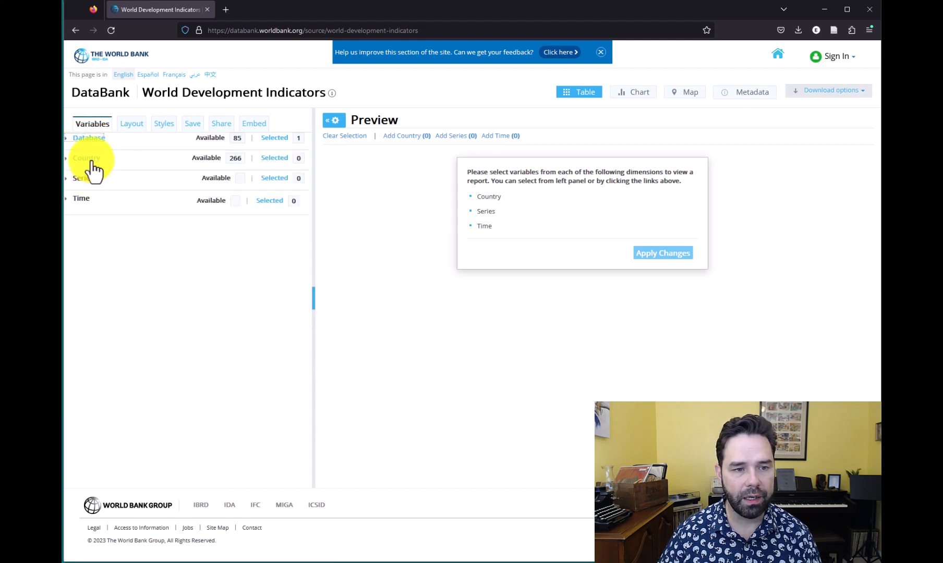
left_click(91, 168)
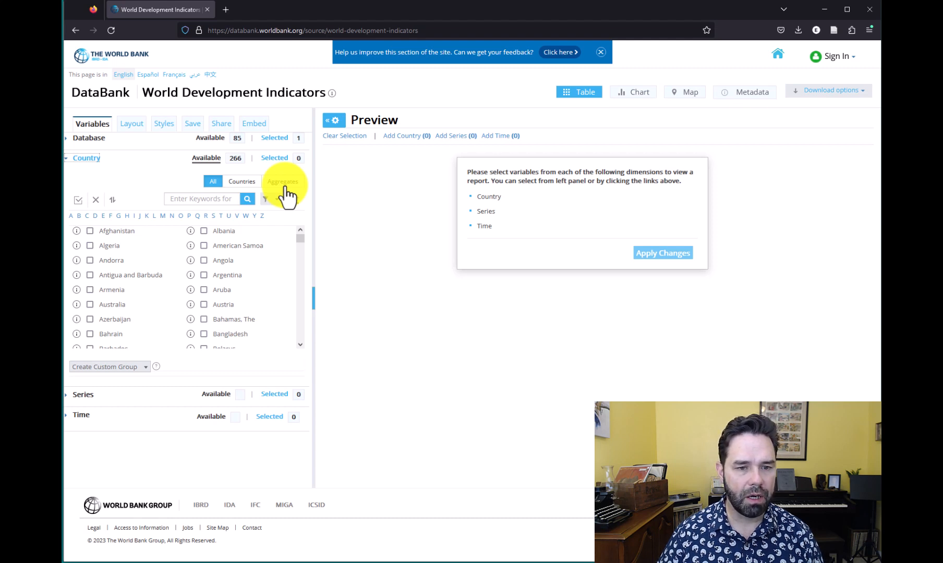
left_click(241, 183)
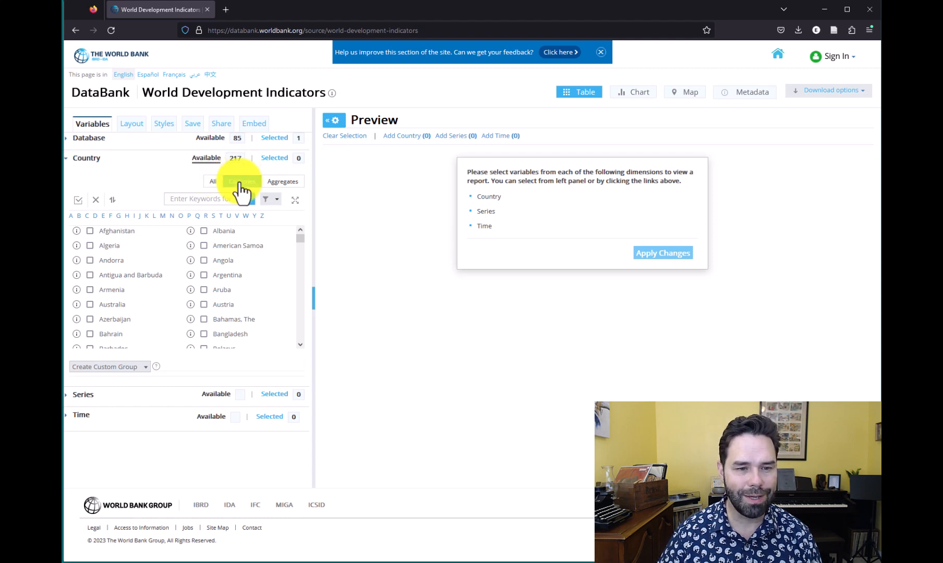
left_click(78, 200)
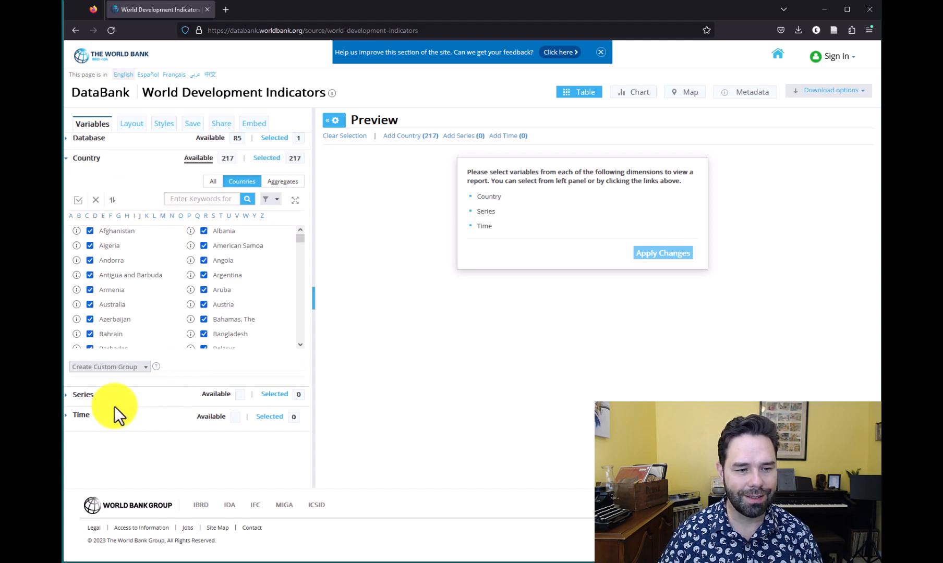
- Search the Series variables for "labor force participation rate"
left_click(82, 398)
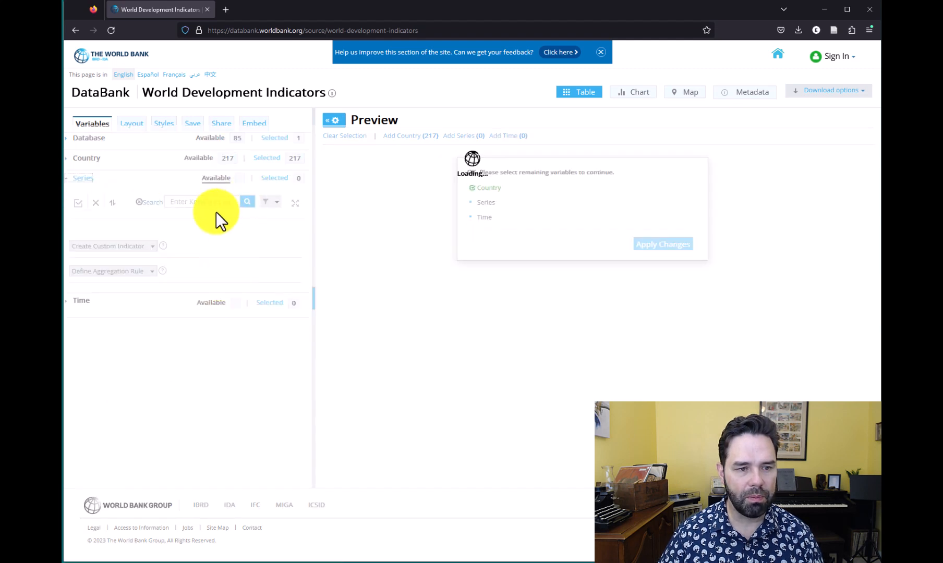
left_click(186, 205)
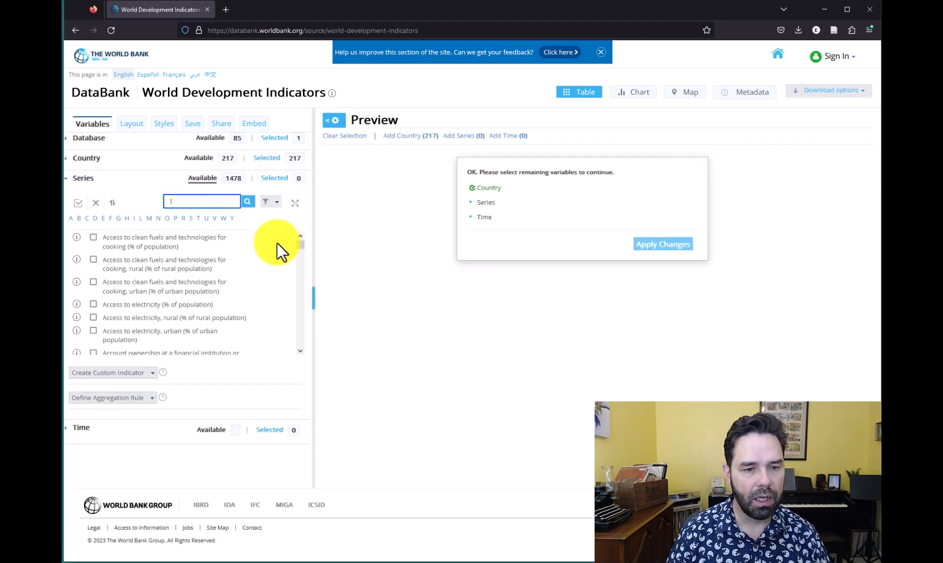
type("labor")
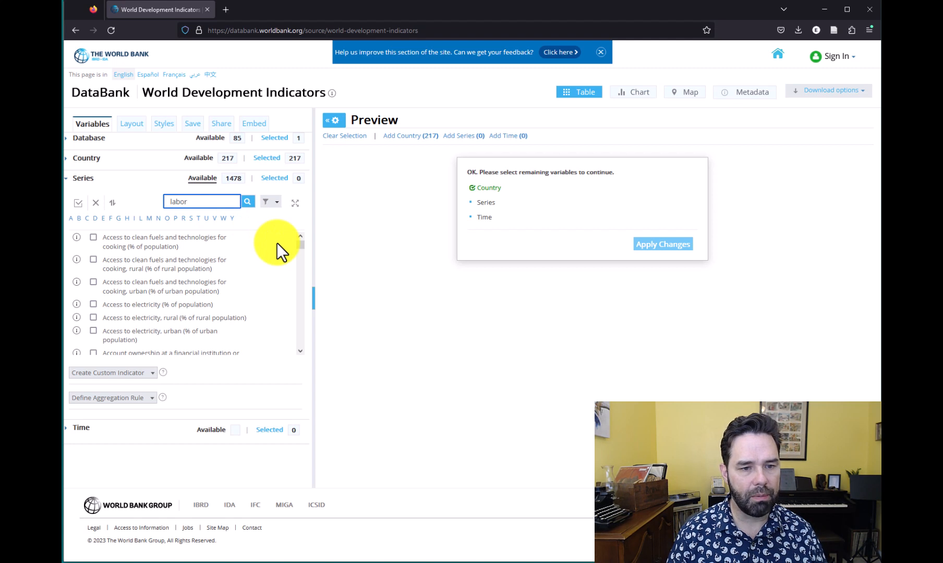
type(" force partic")
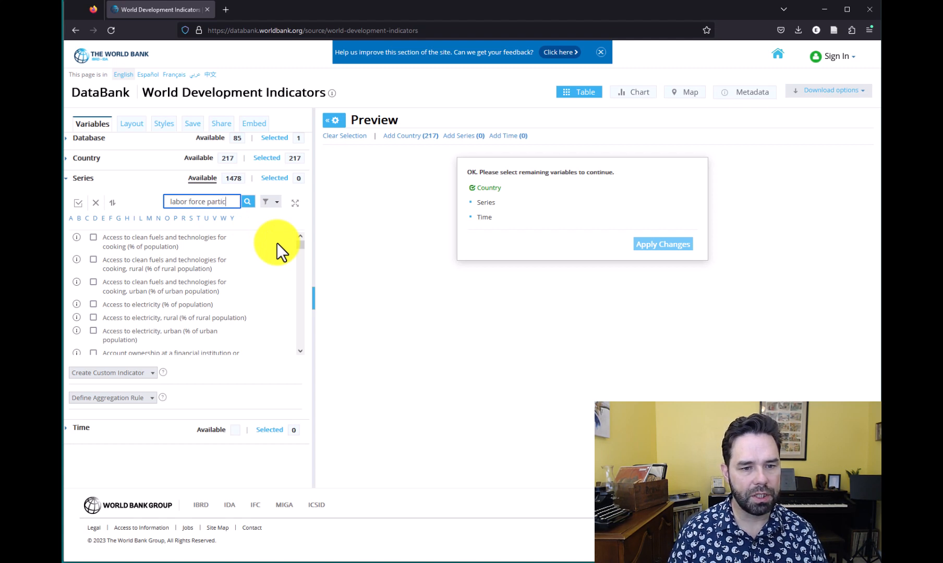
type("ipation rate")
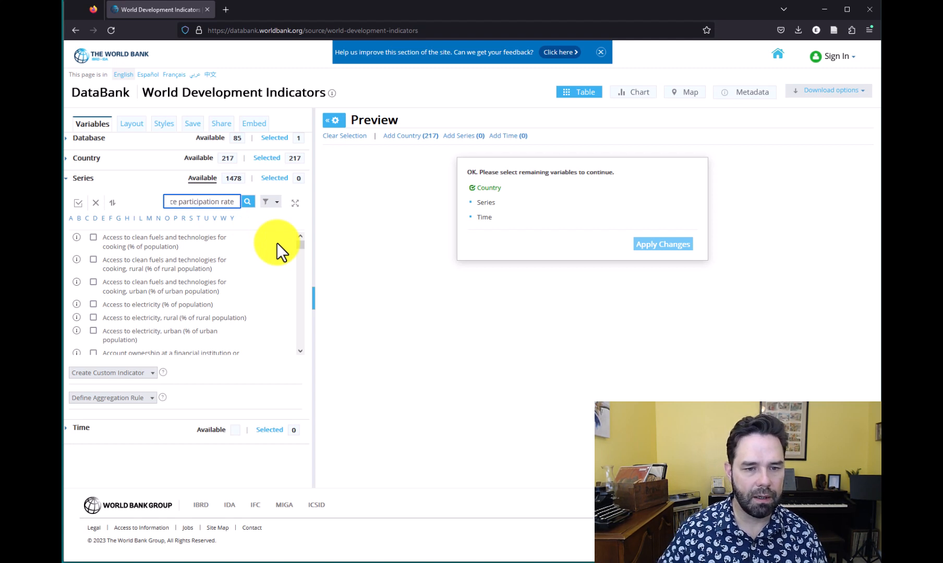
left_click(246, 202)
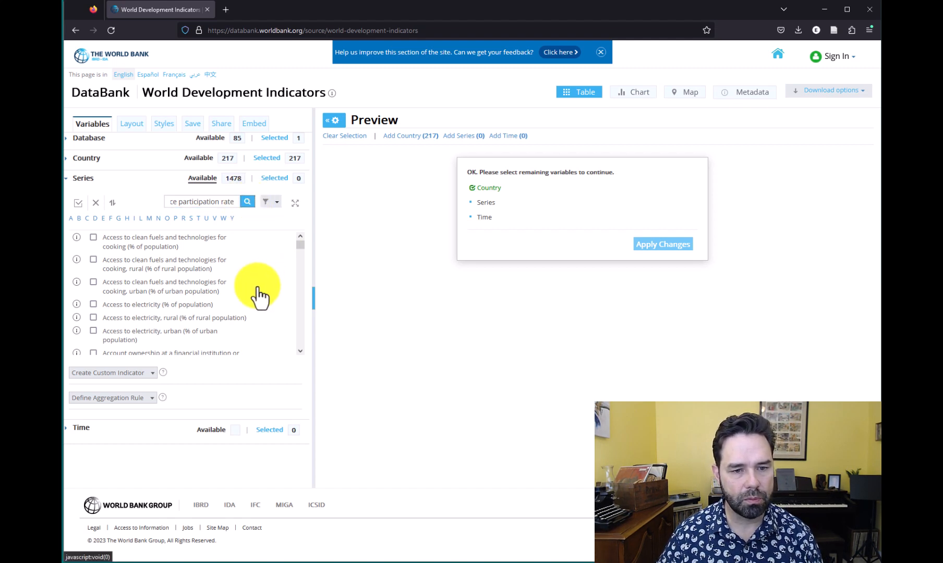
- Select the series "Labor force participation rate, female (% of female population ages 15-64) (modeled ILO estimate)"
scroll(253, 286, "down", 6)
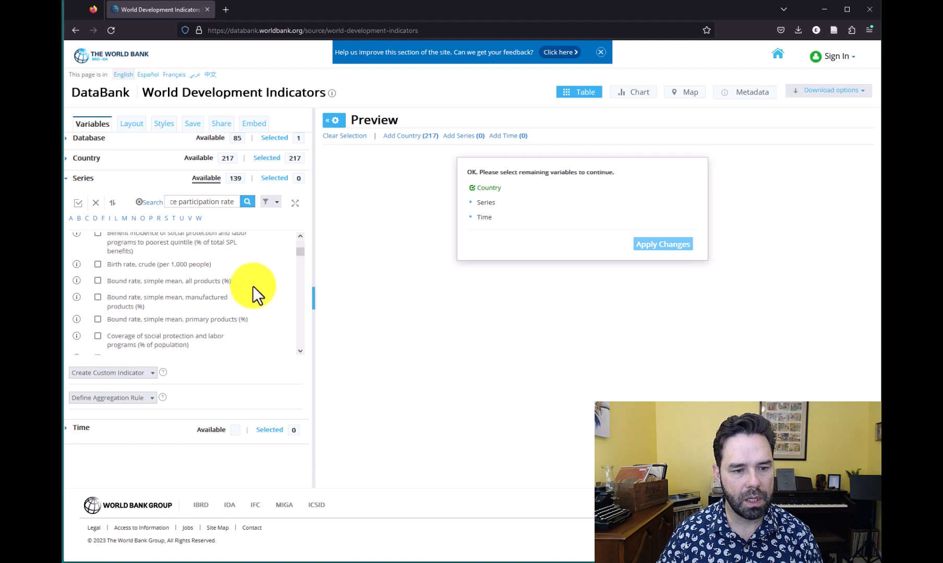
scroll(252, 286, "down", 3)
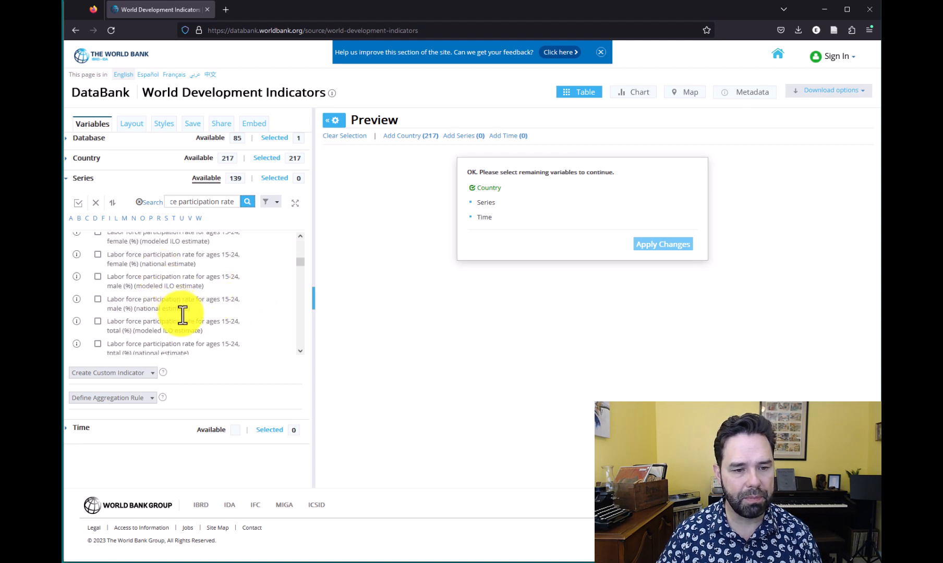
scroll(183, 320, "down", 1)
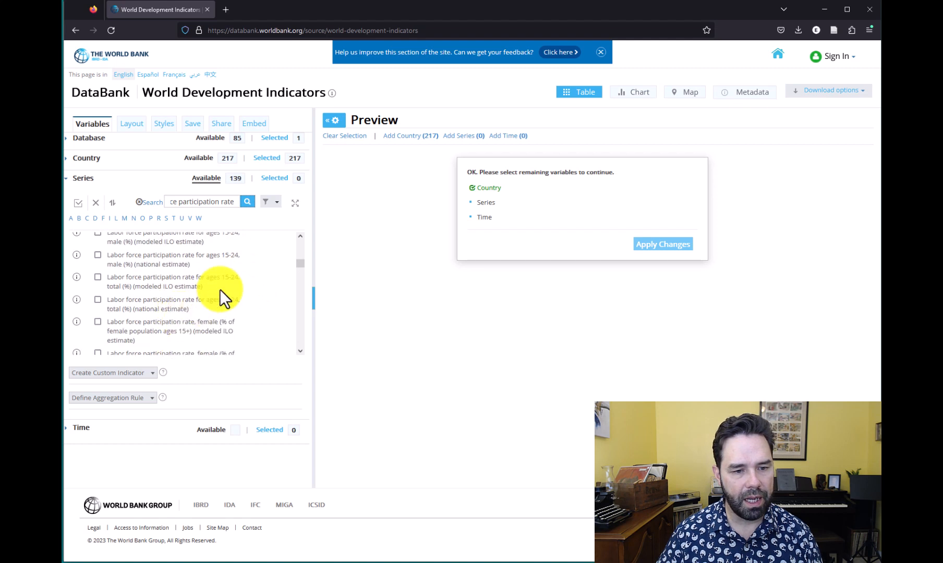
scroll(235, 276, "down", 1)
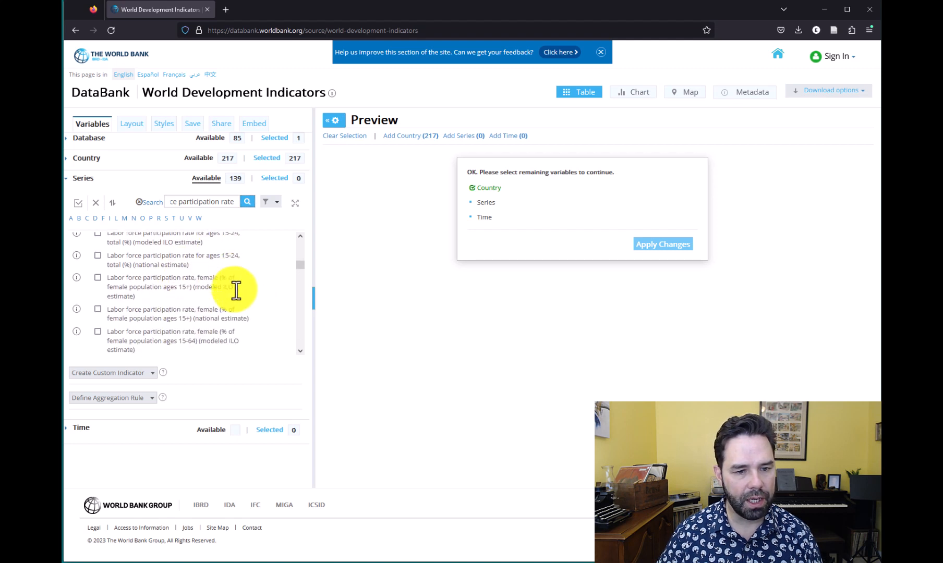
scroll(223, 295, "down", 1)
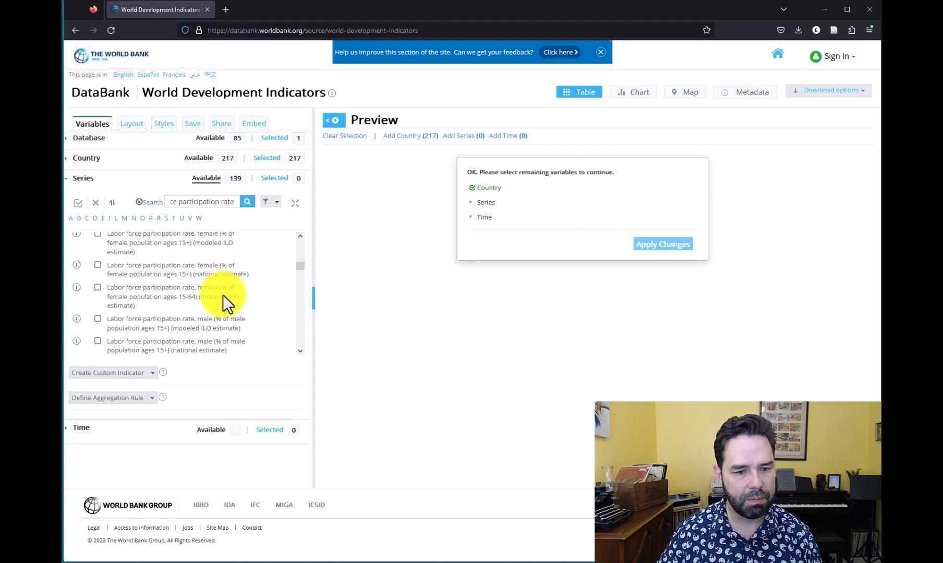
left_click_drag(178, 297, 200, 294)
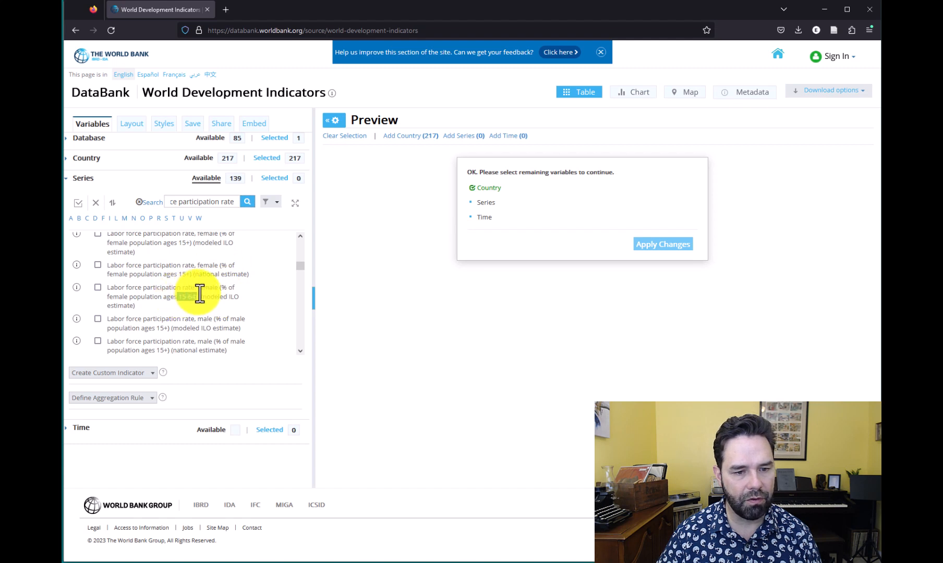
left_click(98, 288)
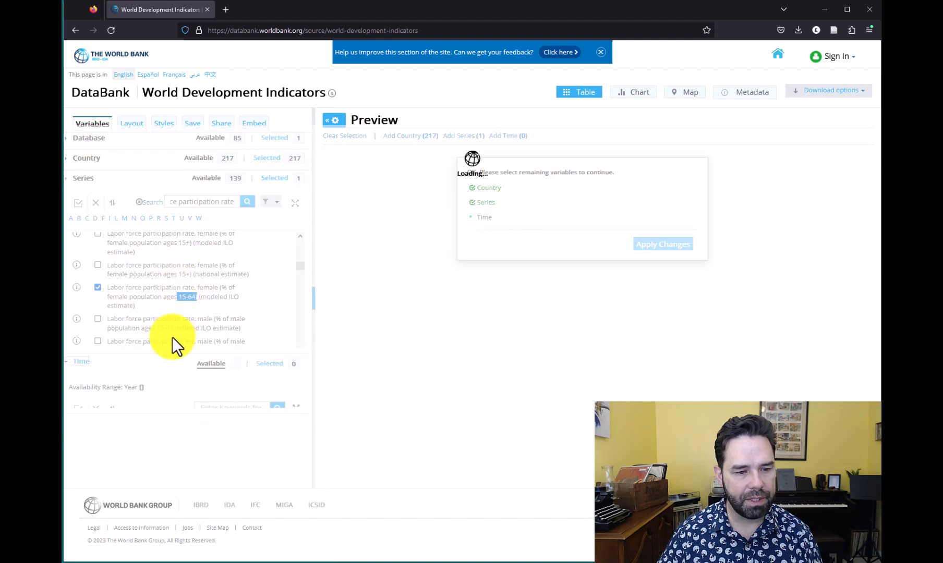
- Select the 50 most recent years for the Time variable and apply the changes to generate the report
left_click(171, 357)
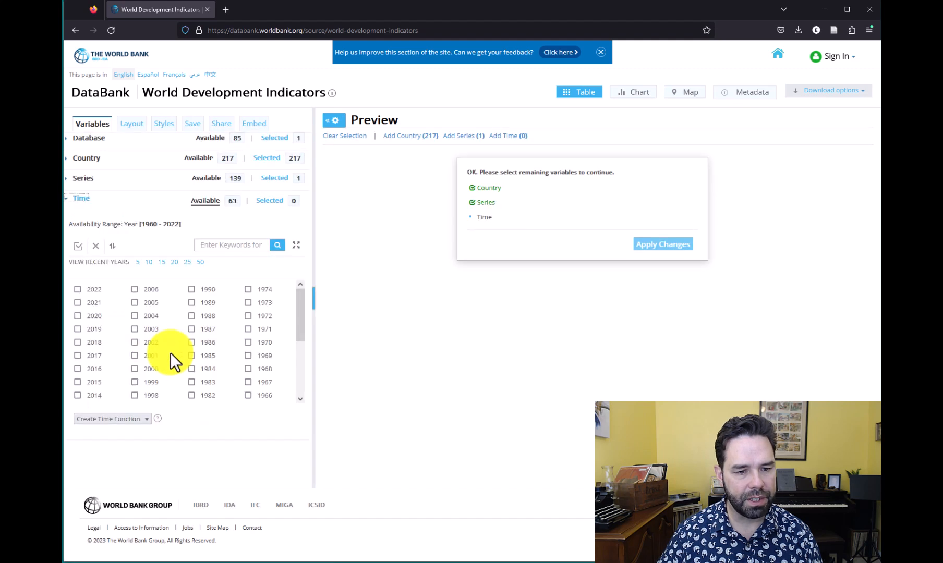
left_click(200, 262)
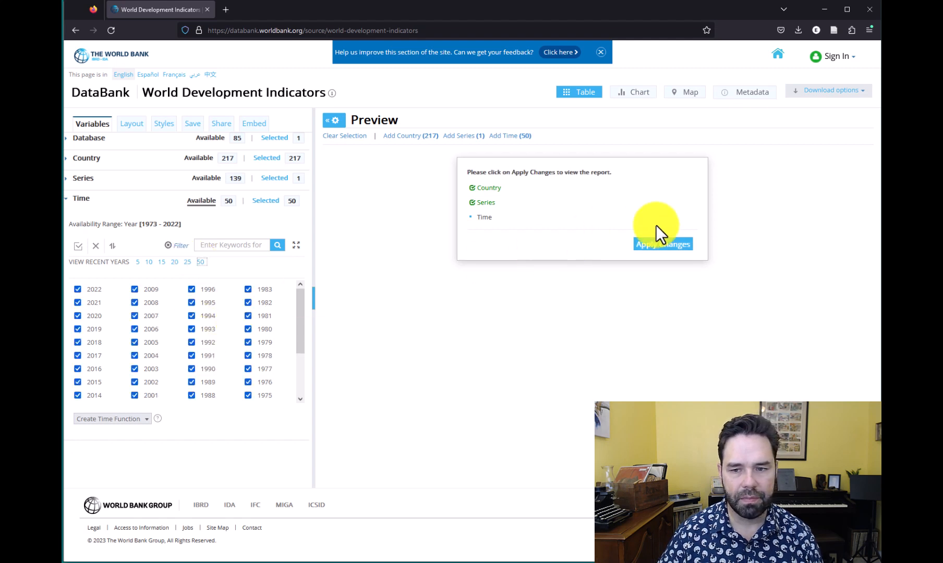
left_click(681, 247)
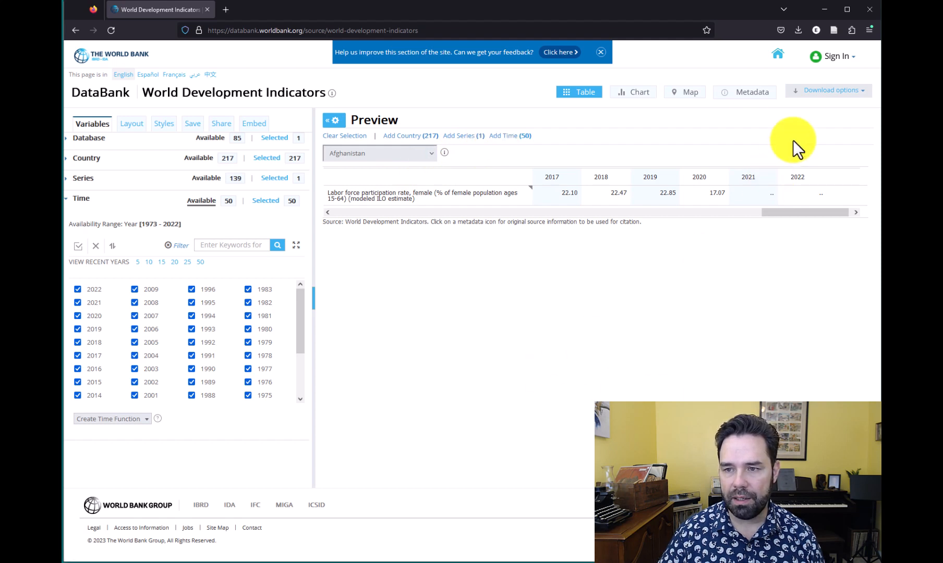
- Download the report in CSV format and open the downloaded zip archive with its full file names readable
left_click(822, 102)
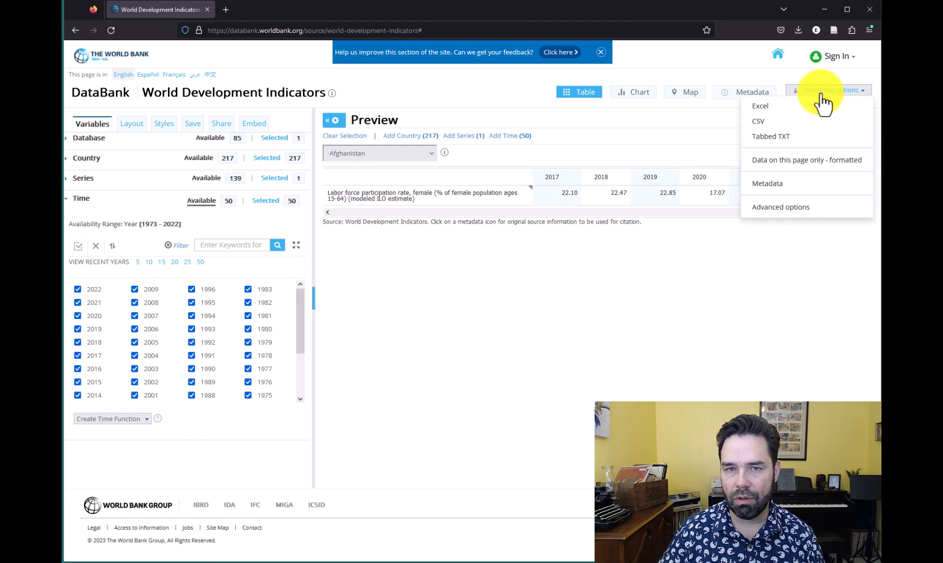
left_click(804, 126)
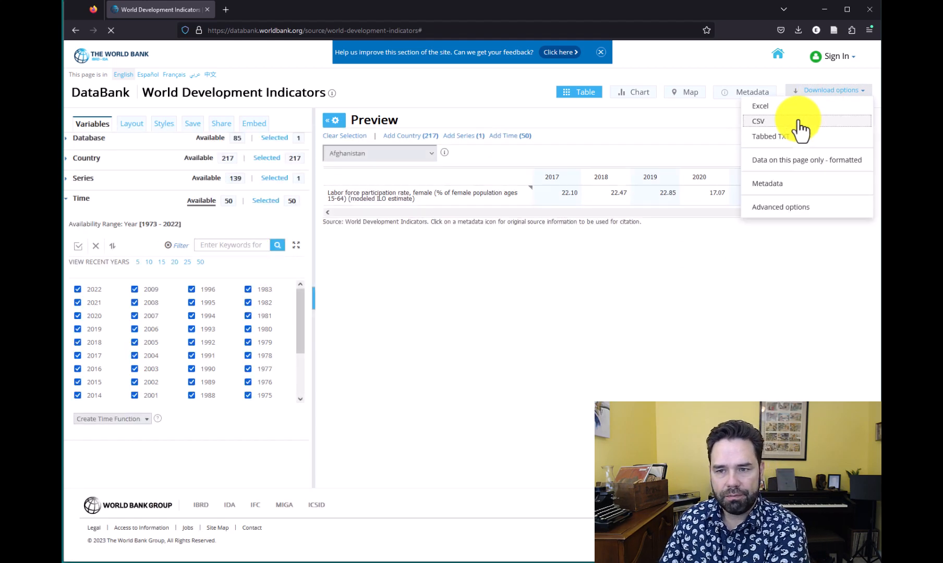
left_click(684, 55)
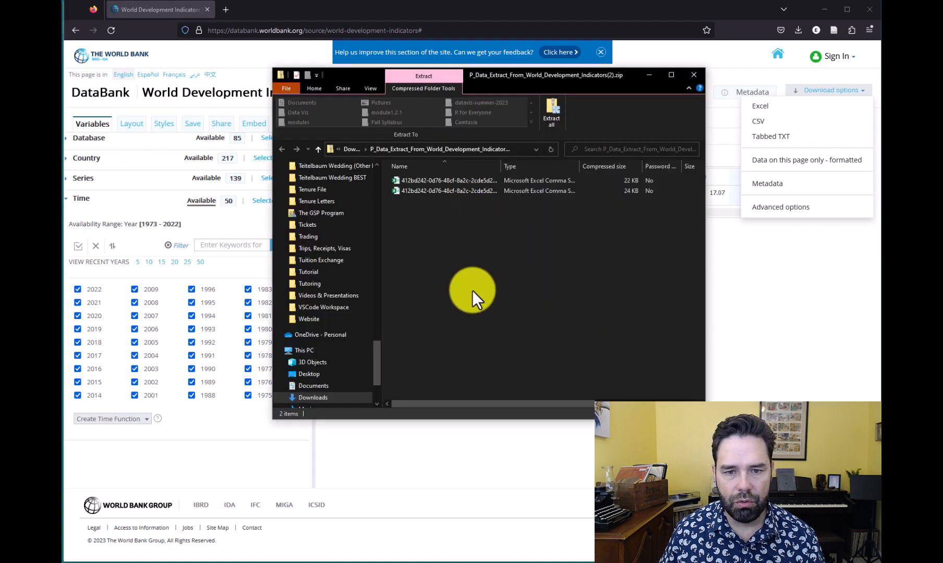
left_click_drag(502, 168, 584, 169)
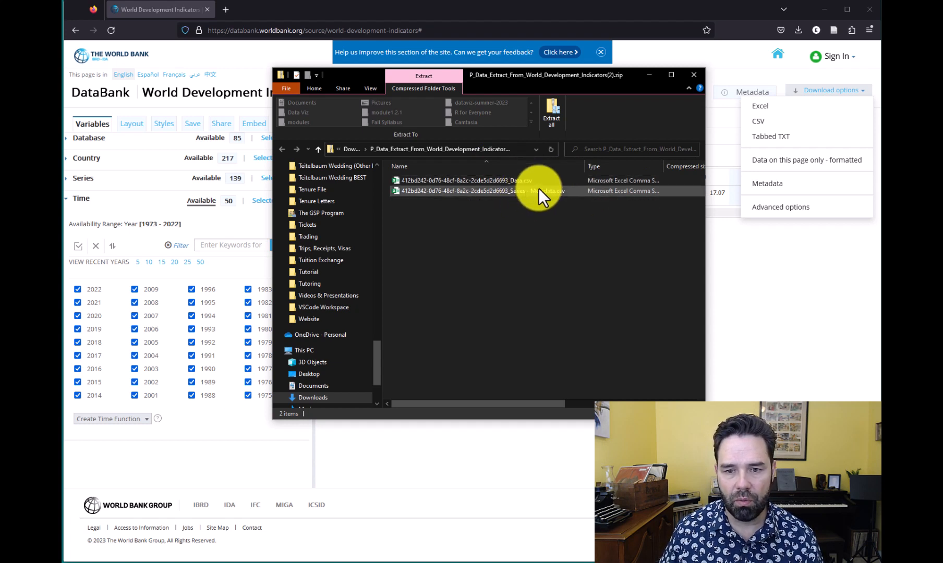
- Copy the CSV file ending in "_Data" from the archive into the data folder of the modules project
double_click(515, 180)
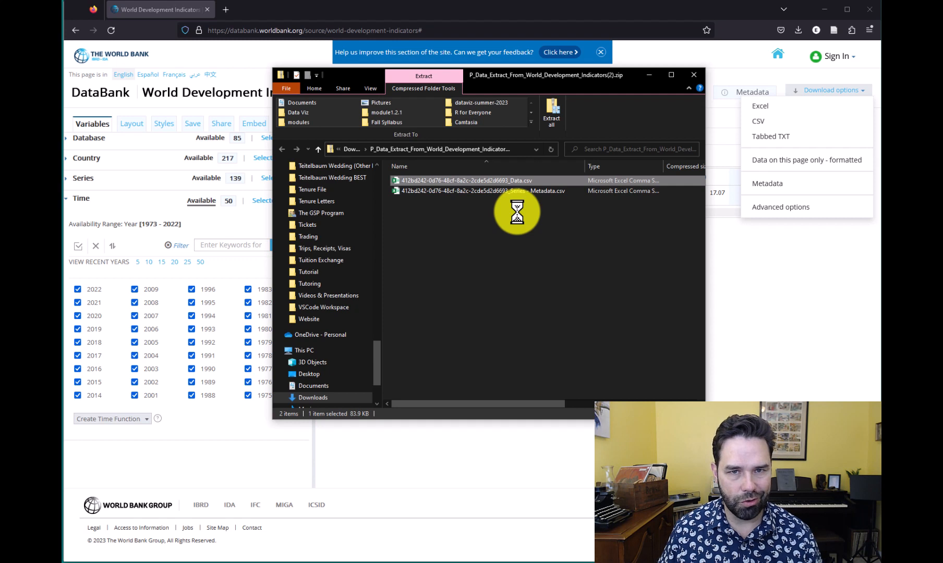
right_click(500, 180)
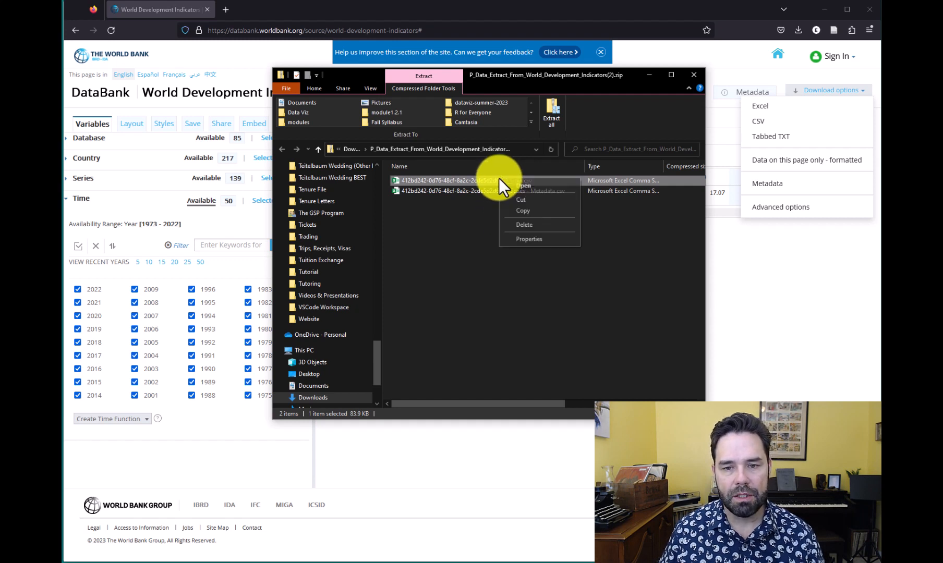
left_click(522, 210)
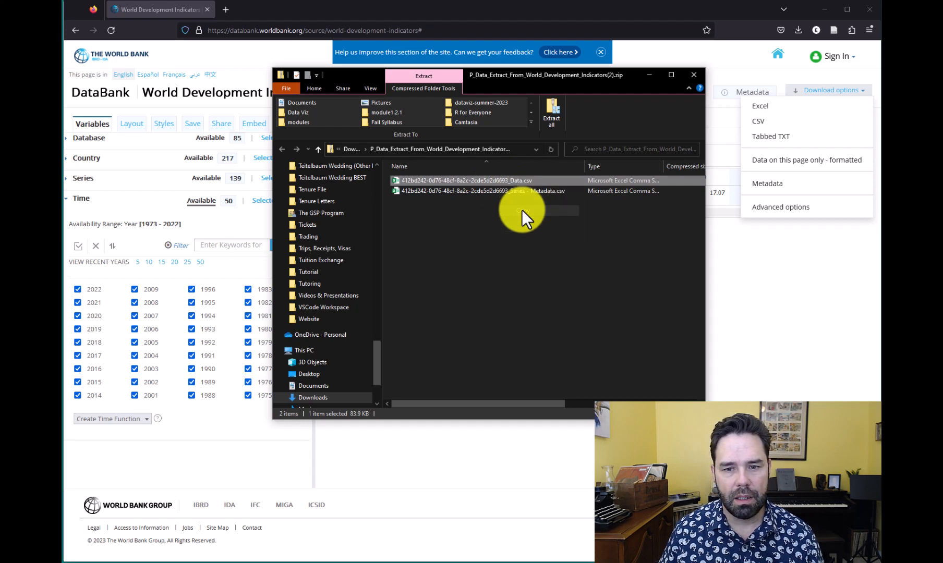
scroll(359, 268, "up", 2)
scroll(359, 268, "up", 2)
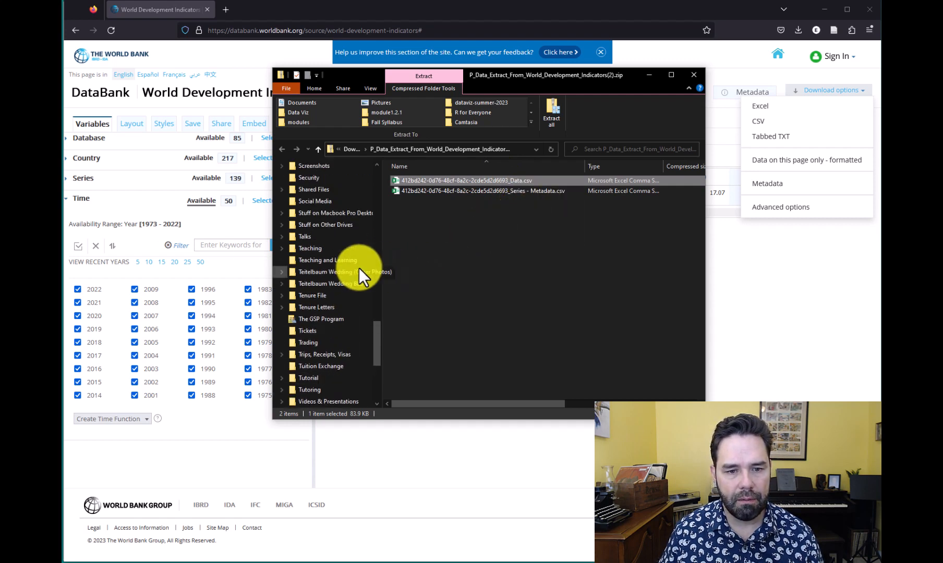
key("alt+Left")
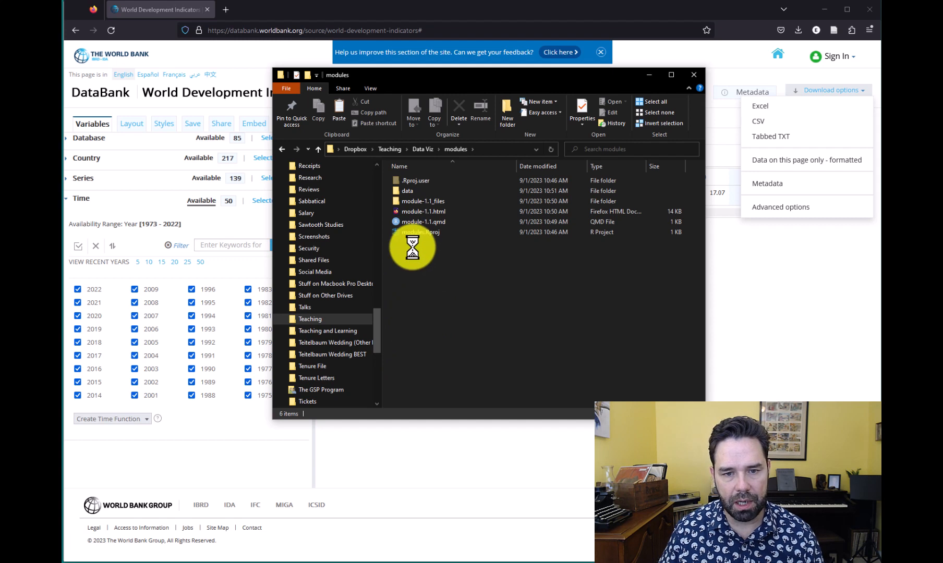
left_click(407, 191)
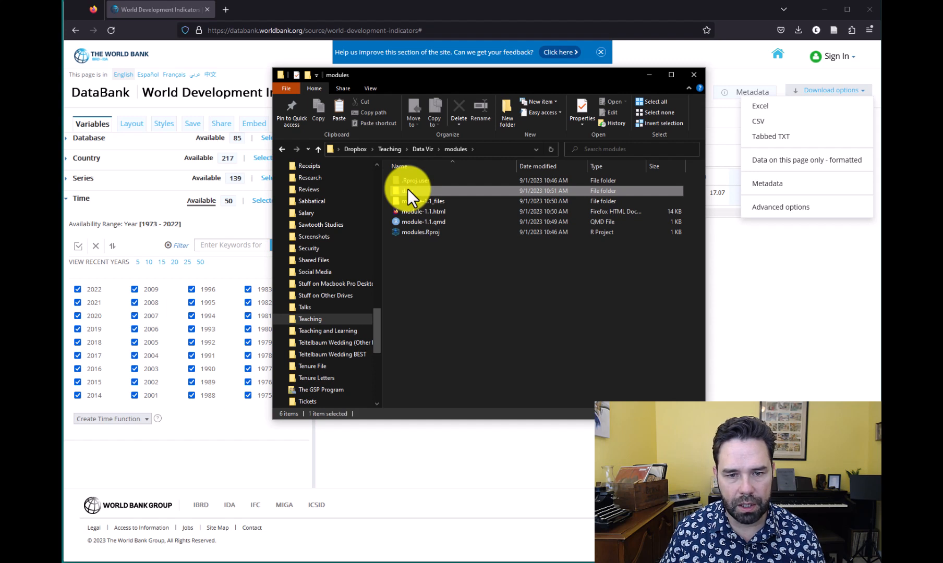
double_click(407, 191)
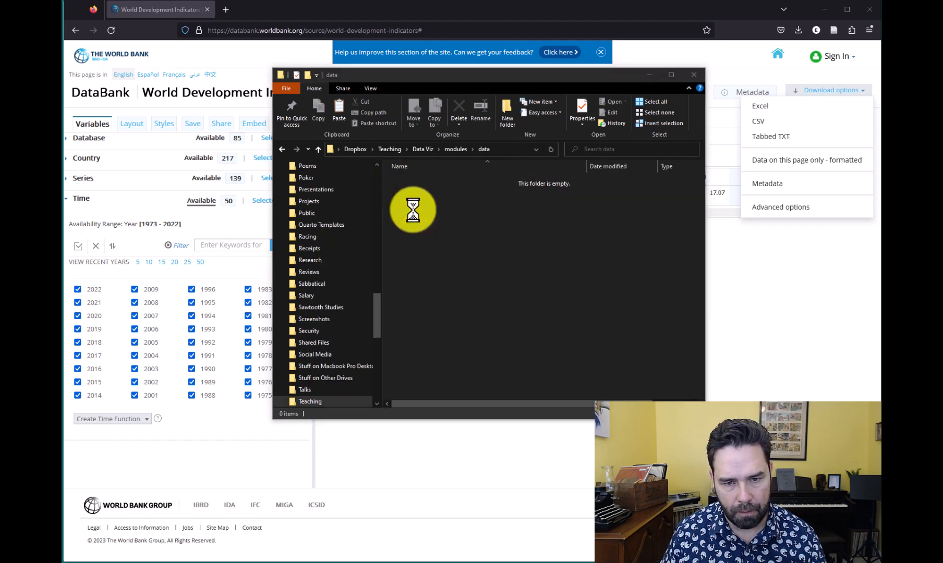
right_click(413, 210)
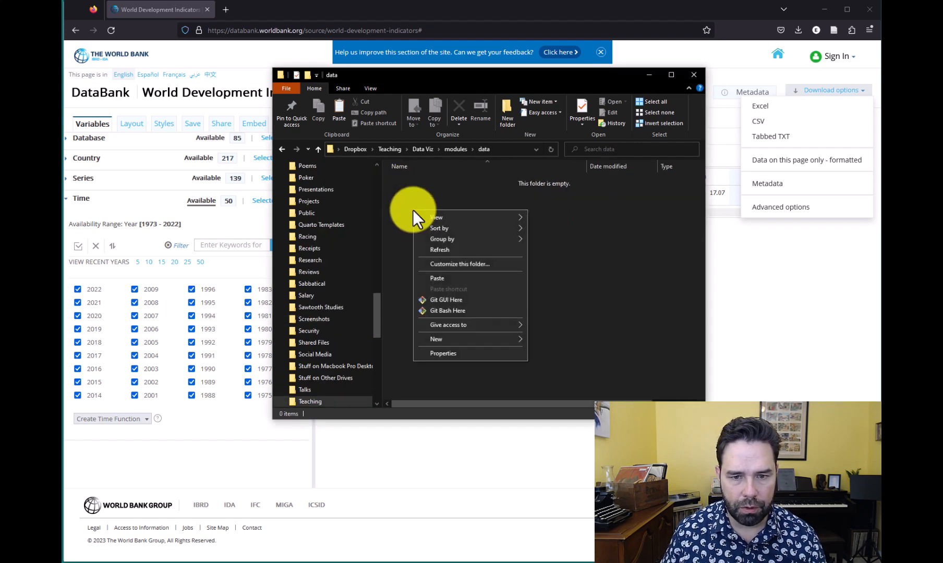
left_click(440, 279)
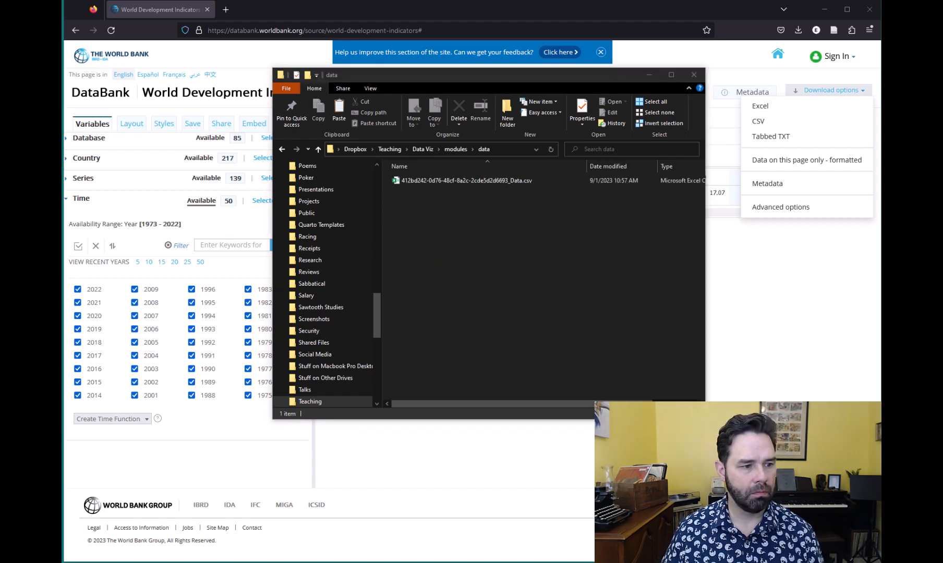
- Rename the downloaded CSV file in the data folder to messy_wb_data.csv, and check for it in the project's data folder in RStudio
left_click(502, 180)
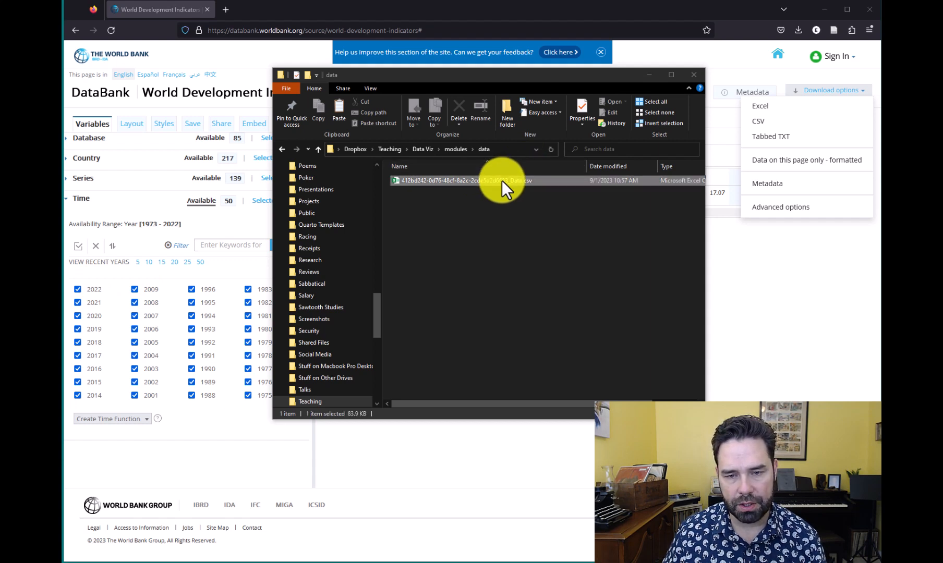
double_click(502, 180)
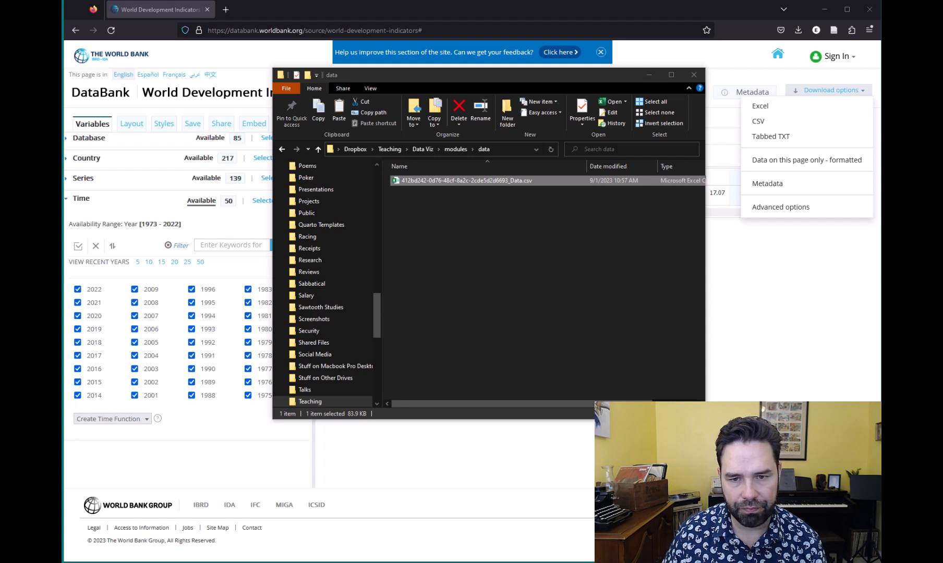
key("F2")
type("messy")
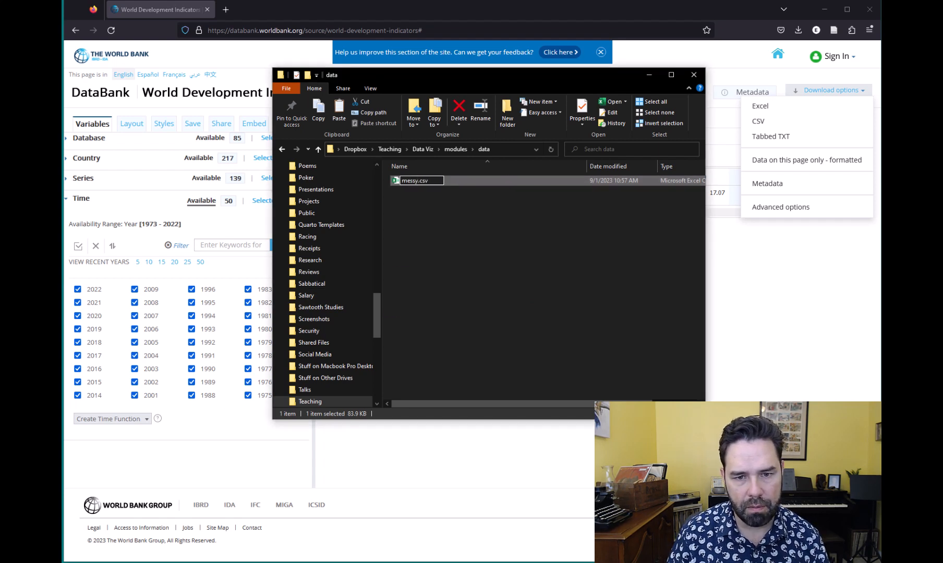
type("_wb")
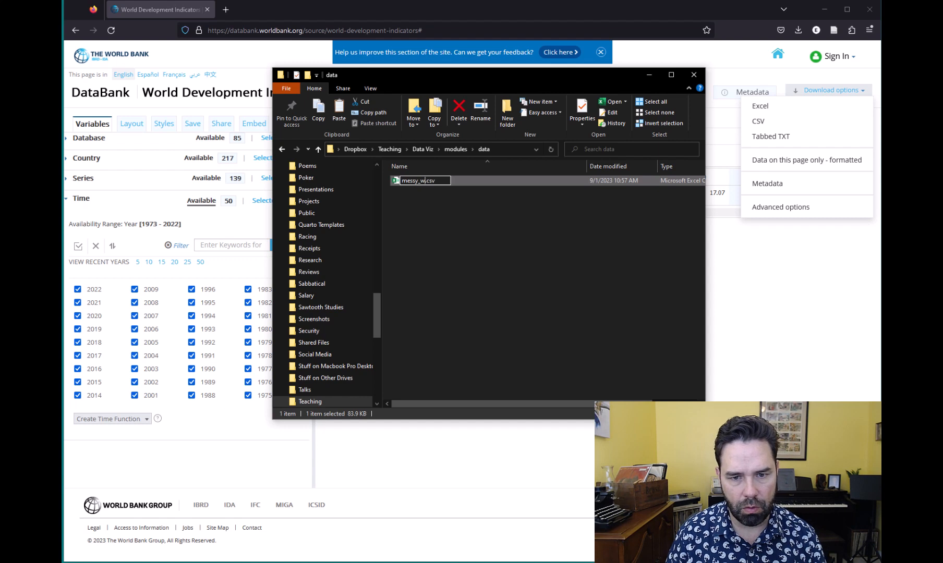
type("_data")
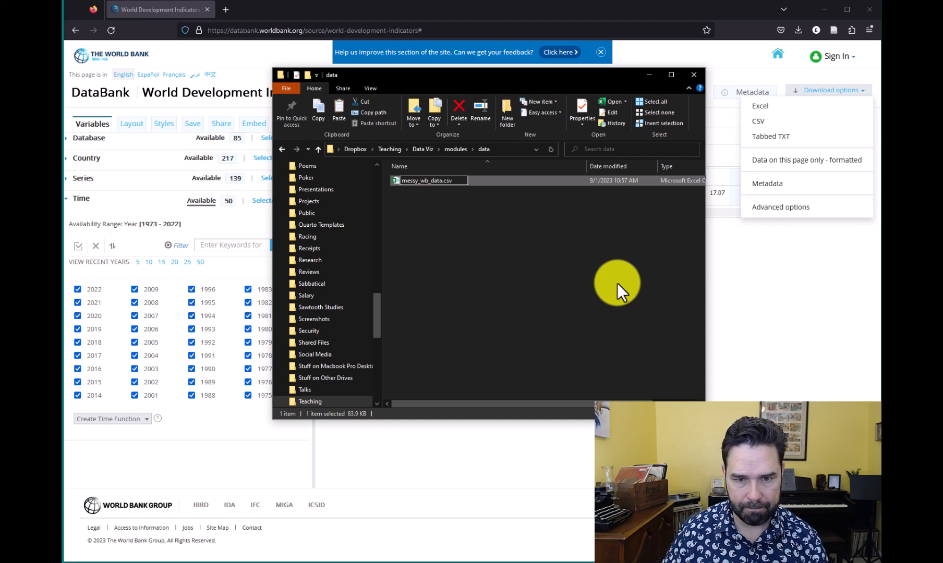
key("Return")
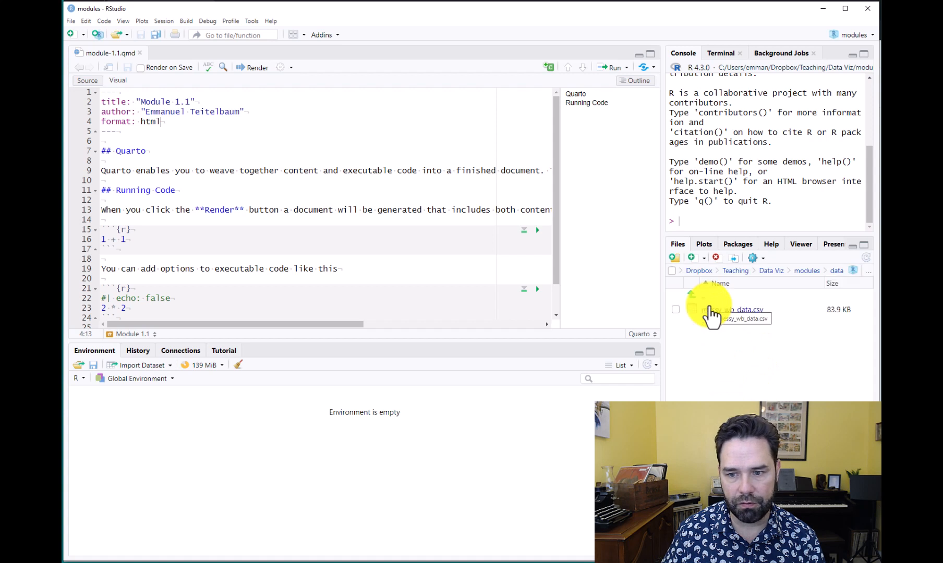
left_click(710, 312)
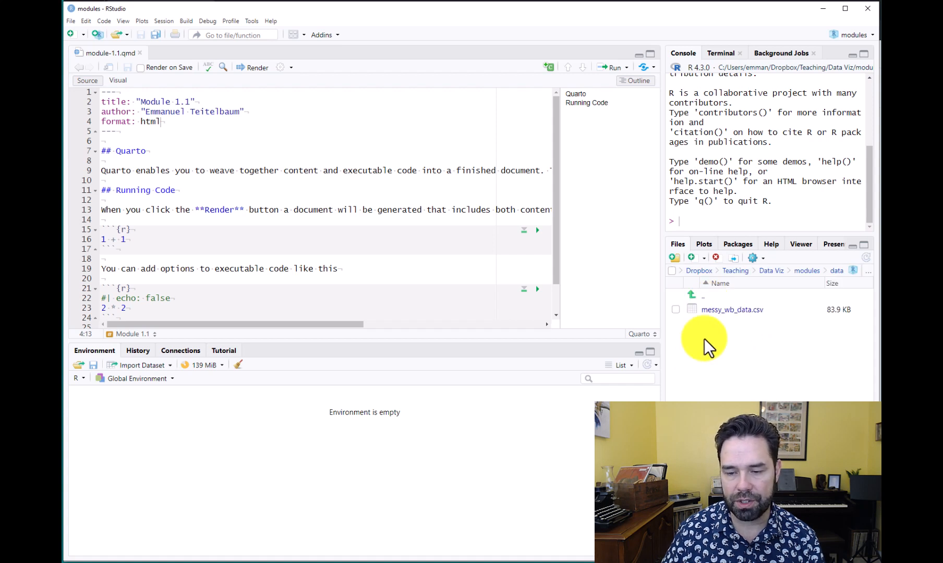